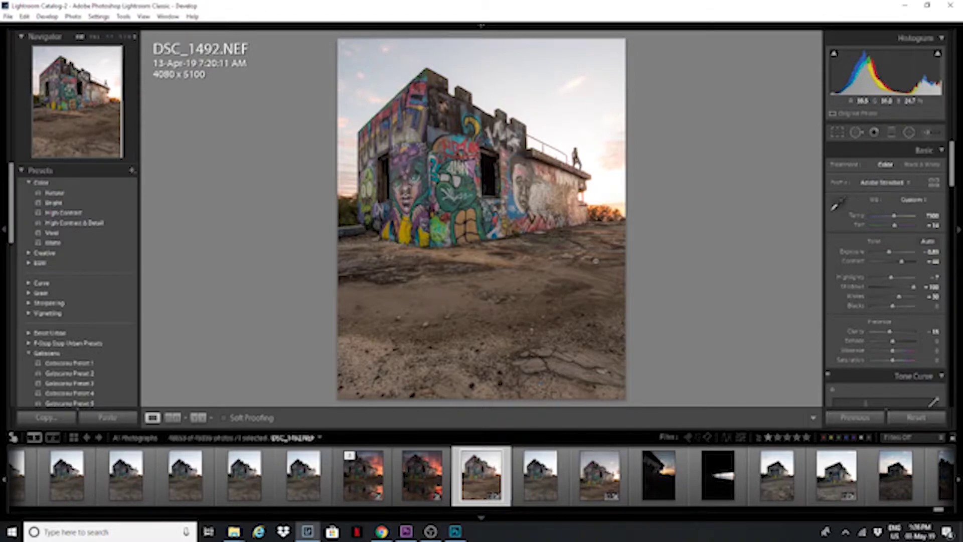
- Raise the building photo's Highlights to +5 and check the building's edge against the sky up close
mouse_move(889, 283)
mouse_down()
mouse_move(931, 294)
mouse_move(893, 288)
mouse_up()
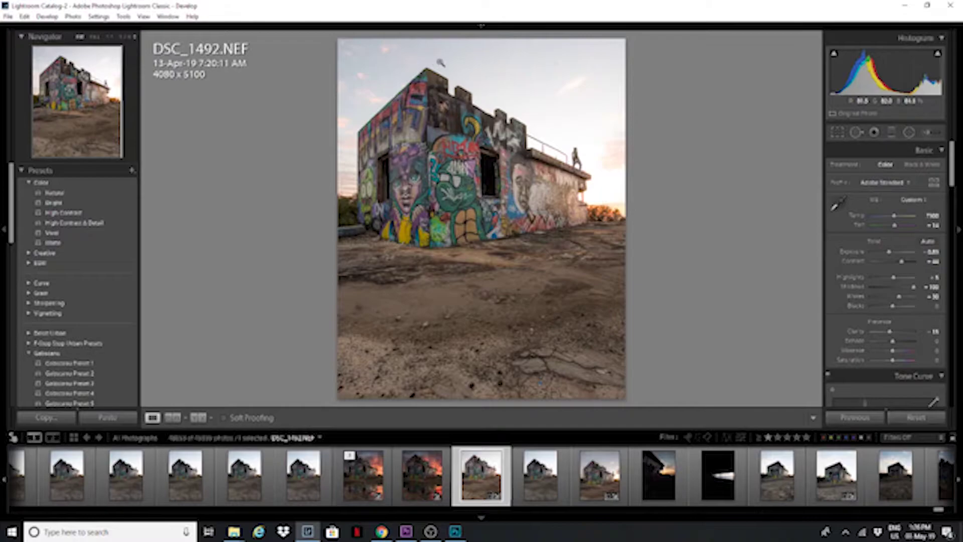
click(360, 123)
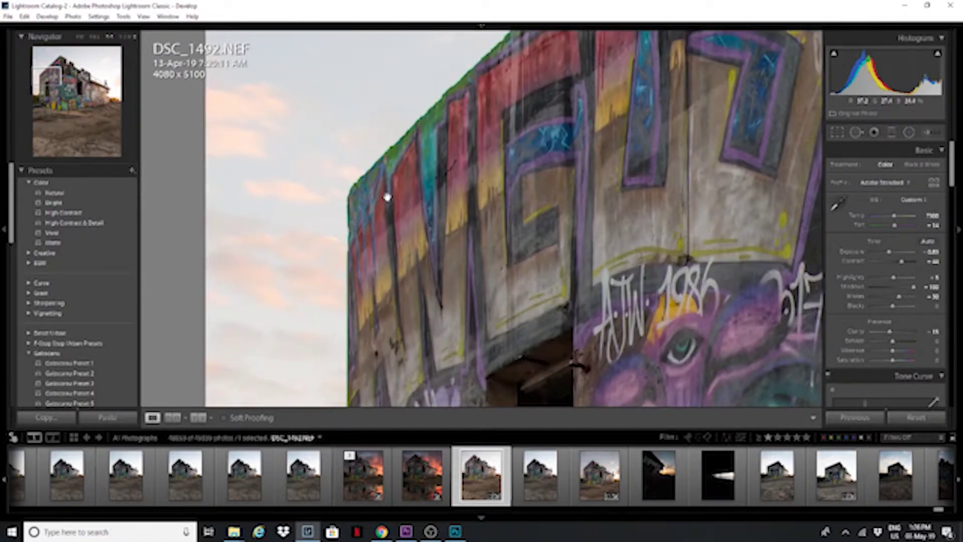
click(456, 203)
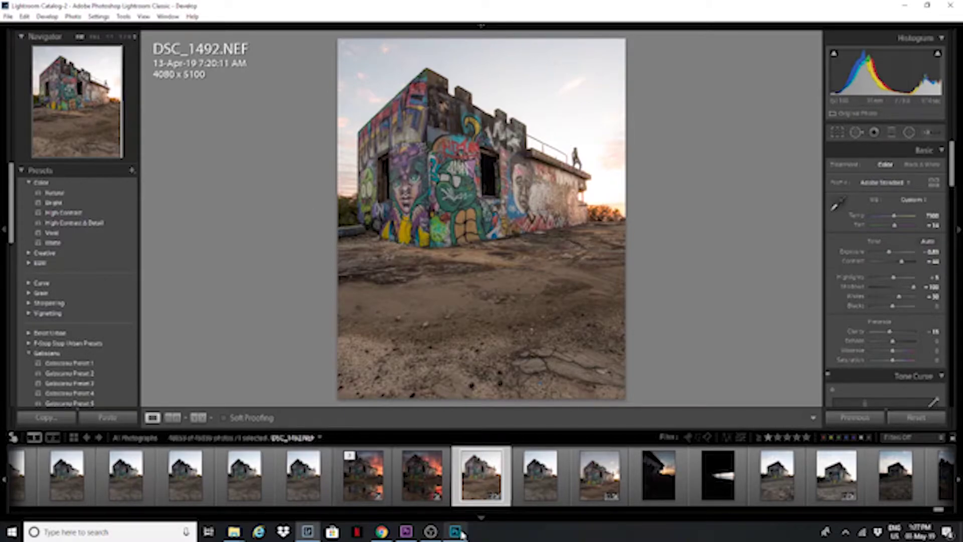
- Switch to Photoshop and delete the sunset sky layer from the building document, leaving only the background
mouse_move(460, 534)
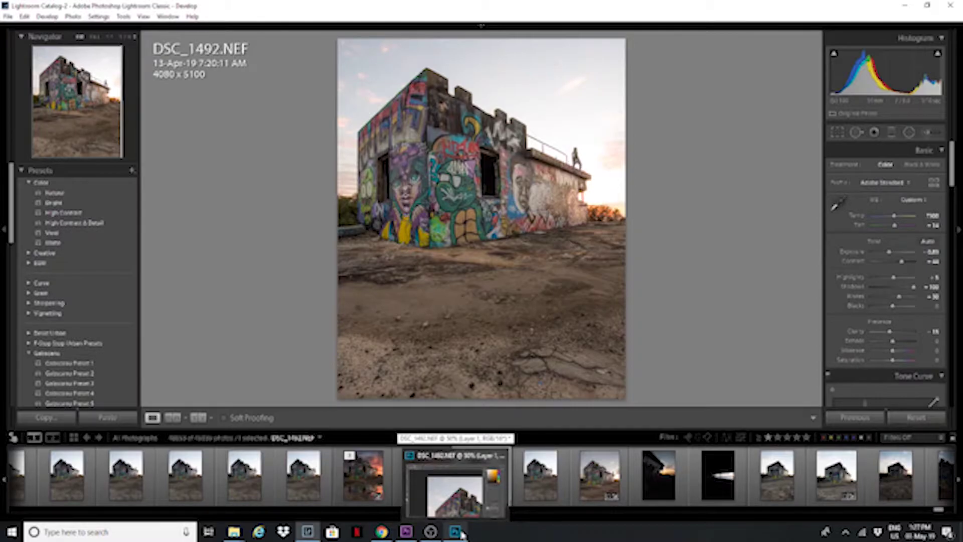
click(461, 534)
scroll(404, 318, down, 5)
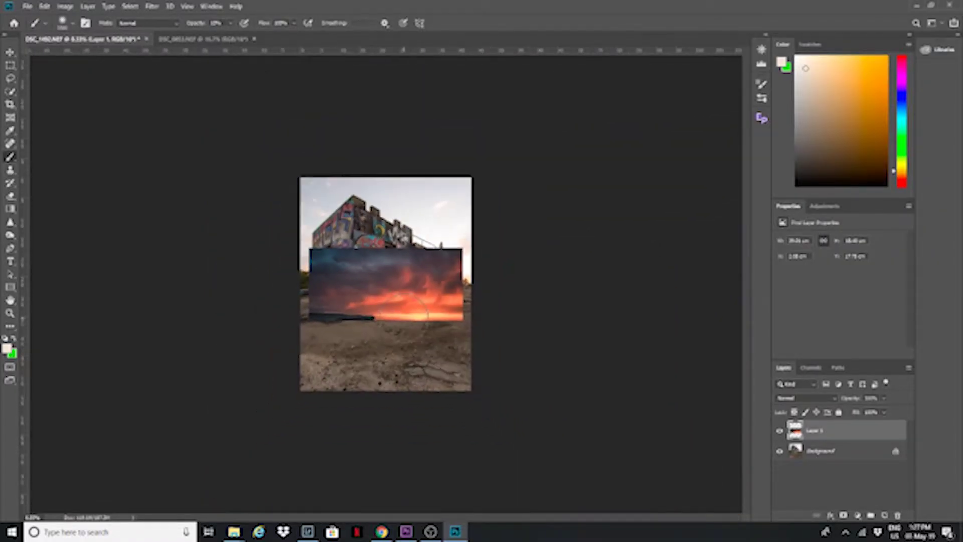
key(Delete)
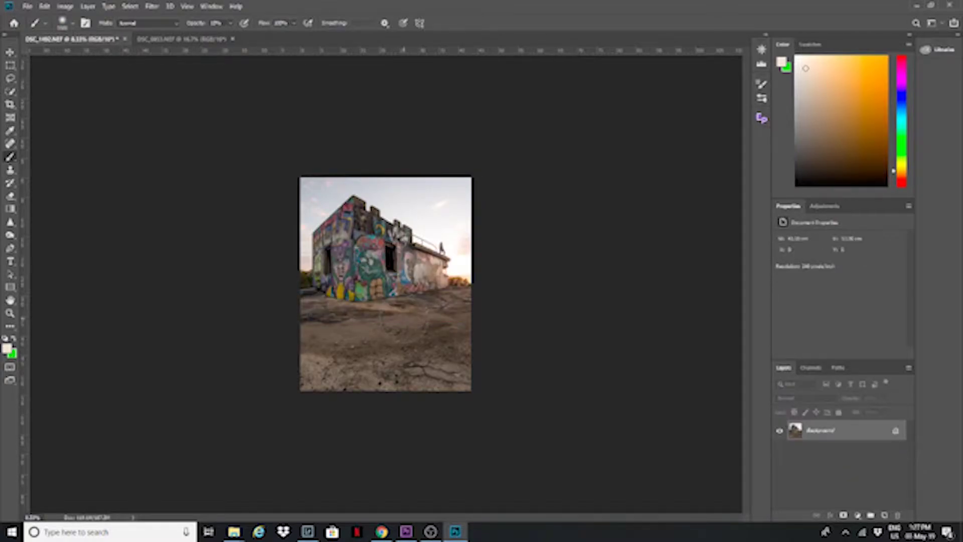
- Select the whole sky around the graffiti building in the building photo with the Quick Selection tool
click(158, 39)
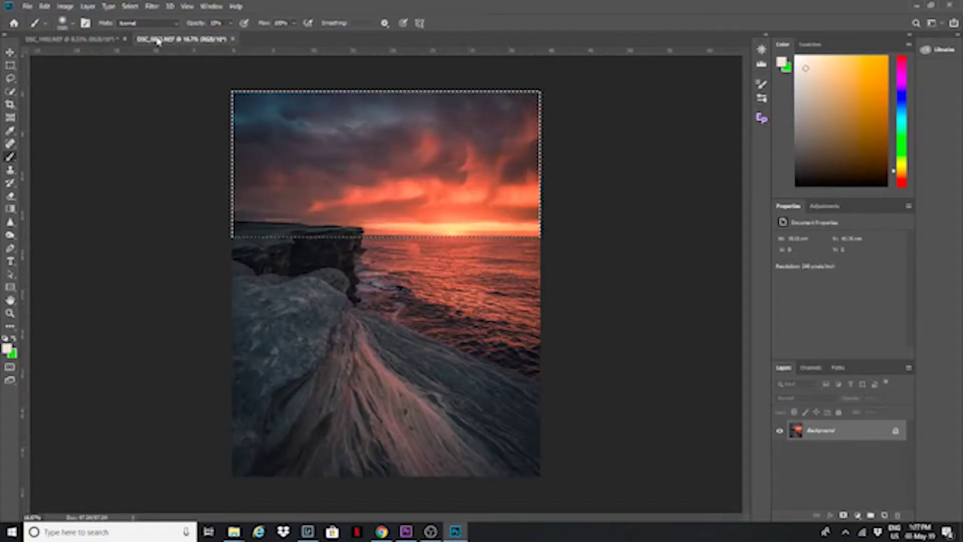
click(110, 39)
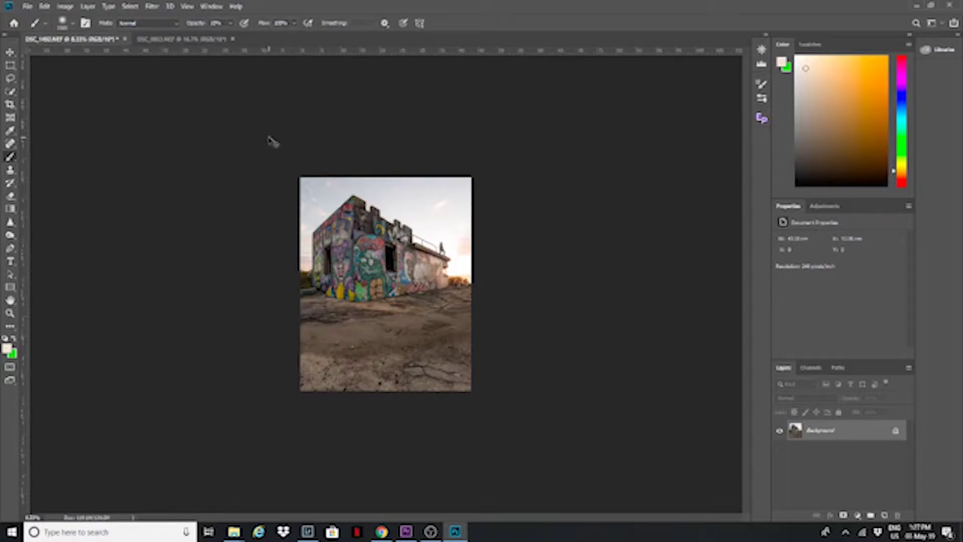
key(ctrl+plus)
key(ctrl+plus)
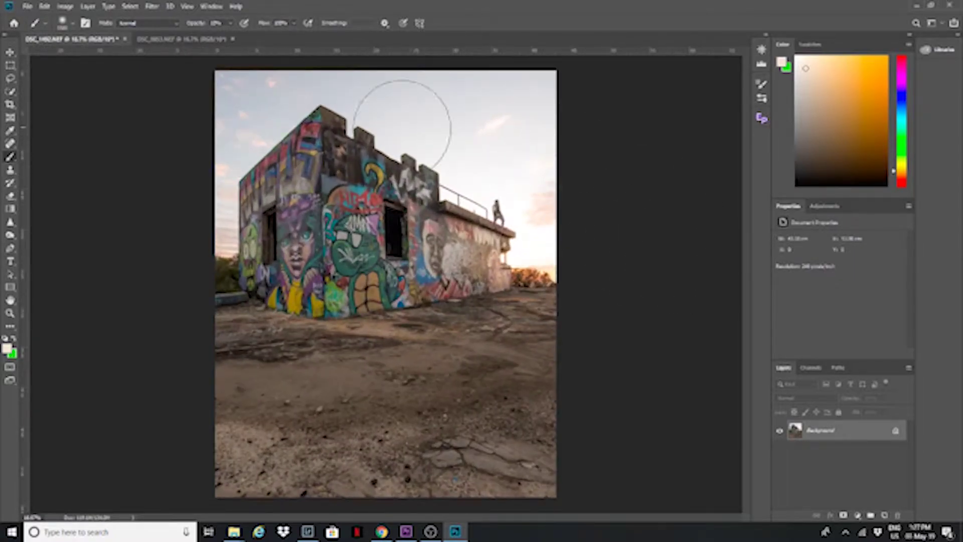
click(10, 92)
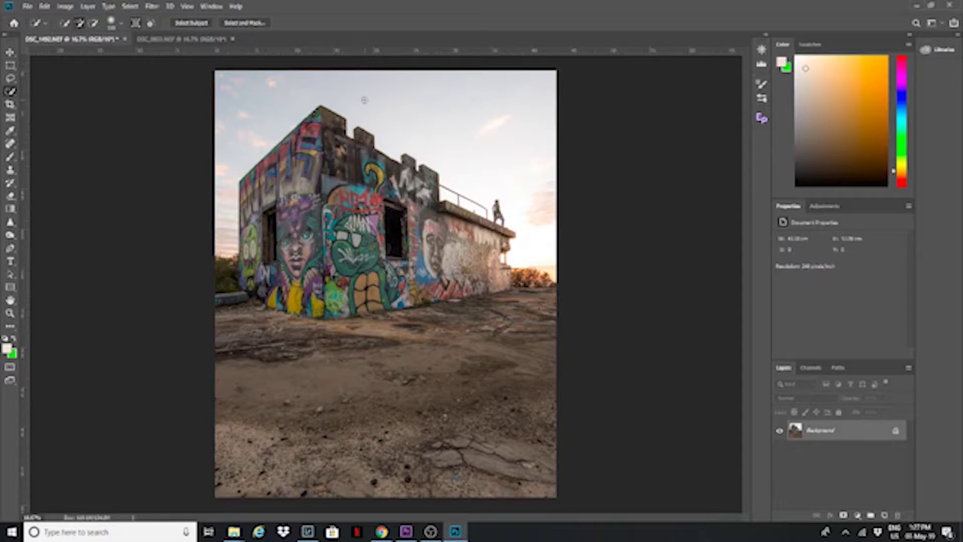
click(405, 103)
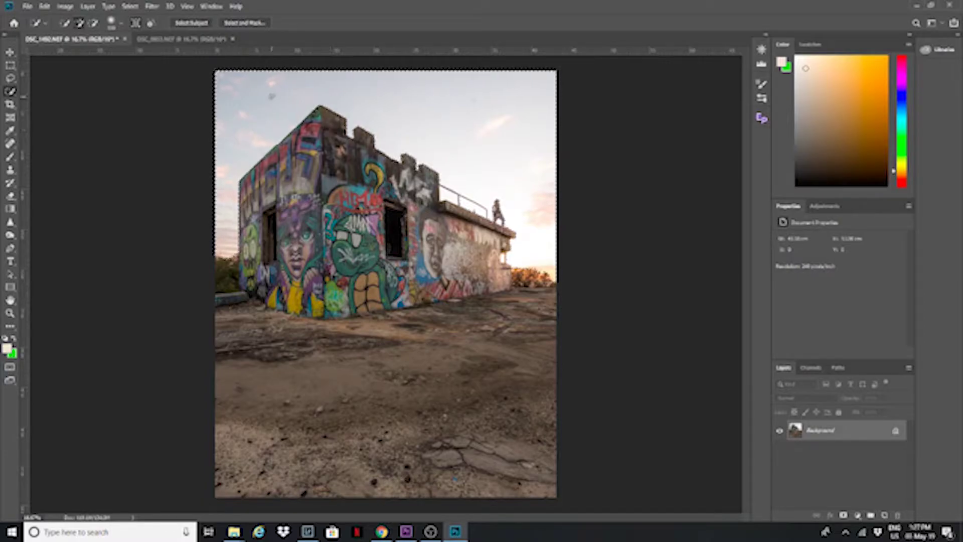
- Examine the sky selection's edge along the roofline, railing, person and both sides of the building
key(ctrl+plus)
key(ctrl+plus)
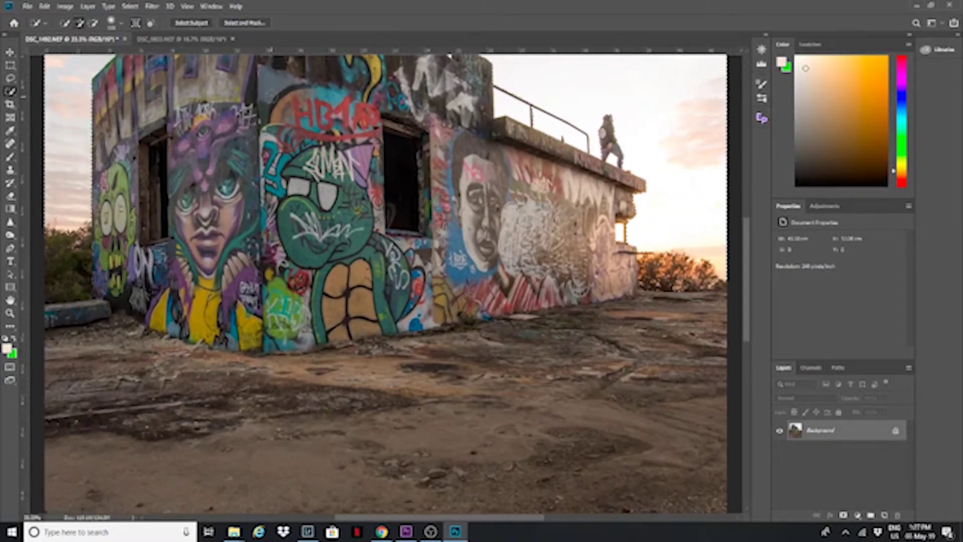
drag(747, 244, 749, 193)
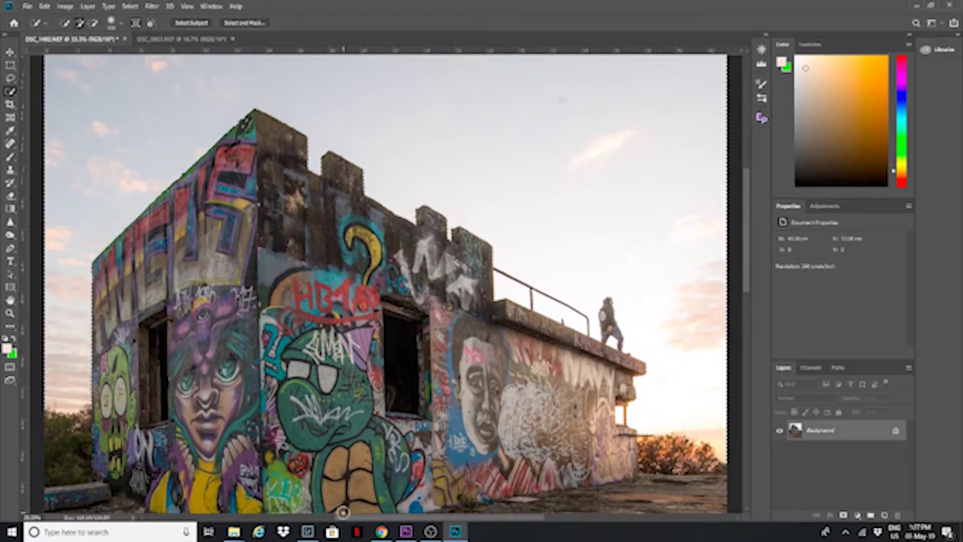
drag(346, 521, 382, 519)
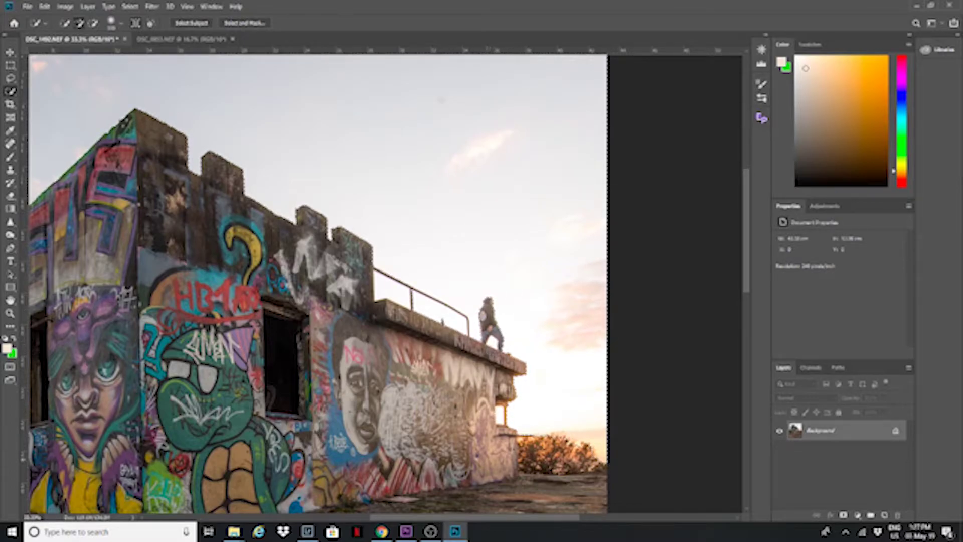
drag(499, 517, 382, 518)
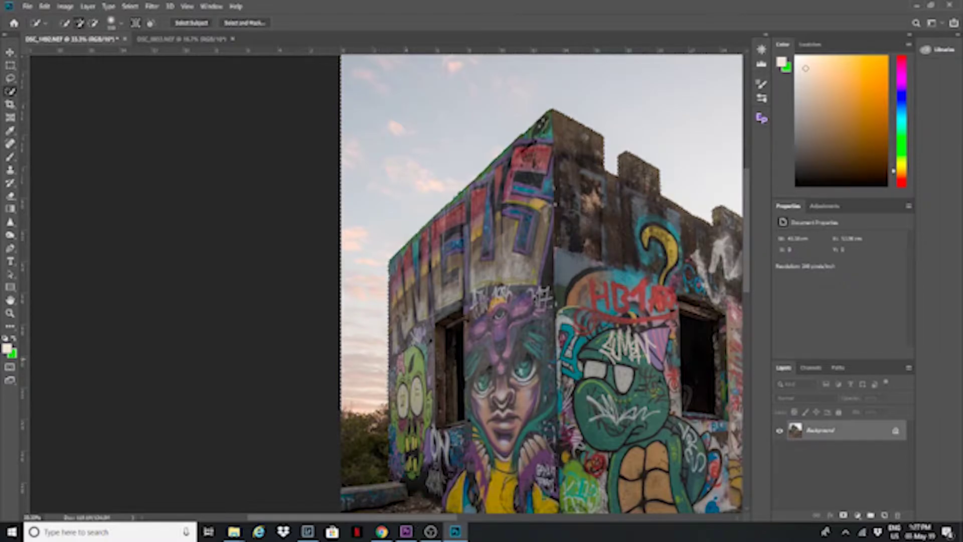
drag(419, 518, 522, 518)
key(ctrl+minus)
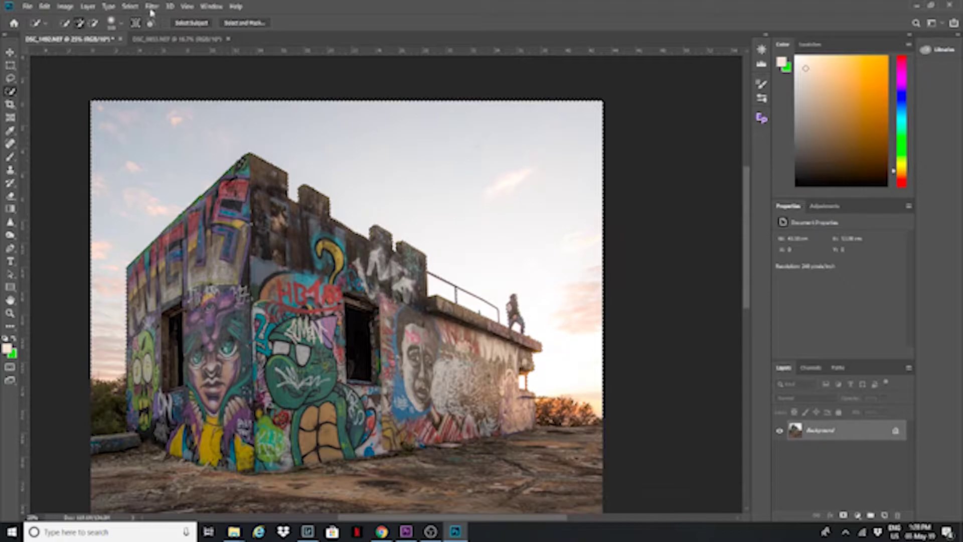
- Open the sky selection in Select and Mask and refine its edge along the rooftop railing and the person
click(227, 23)
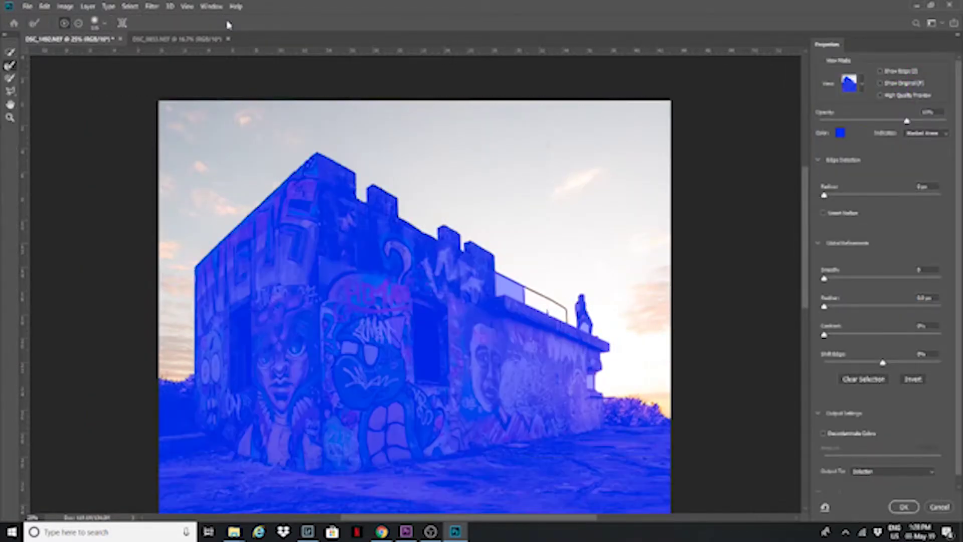
click(11, 66)
mouse_move(498, 273)
mouse_down()
mouse_move(597, 327)
mouse_move(585, 320)
mouse_up()
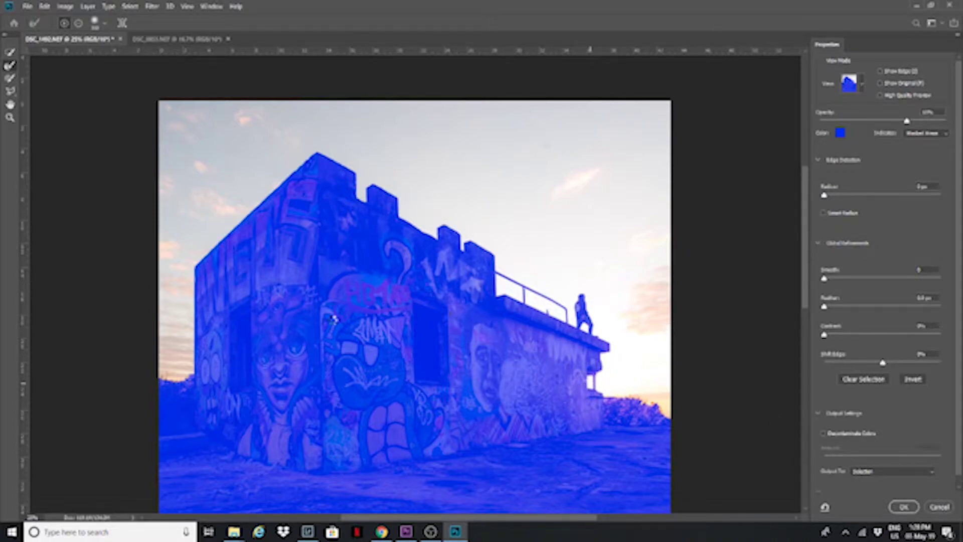
- Refine the selection edge along the bushes, the building's side and the roofline, and output it as a selection
mouse_move(170, 376)
mouse_down()
mouse_move(186, 382)
mouse_move(170, 372)
mouse_move(183, 369)
mouse_move(174, 370)
mouse_move(177, 381)
mouse_up()
key(bracketright)
key(bracketright)
mouse_move(310, 168)
mouse_down()
mouse_move(275, 187)
mouse_move(216, 256)
mouse_move(195, 266)
mouse_move(197, 353)
mouse_up()
mouse_move(241, 233)
mouse_down()
mouse_move(311, 173)
mouse_move(337, 170)
mouse_move(363, 205)
mouse_move(372, 192)
mouse_move(400, 222)
mouse_move(457, 256)
mouse_move(483, 253)
mouse_move(487, 275)
mouse_up()
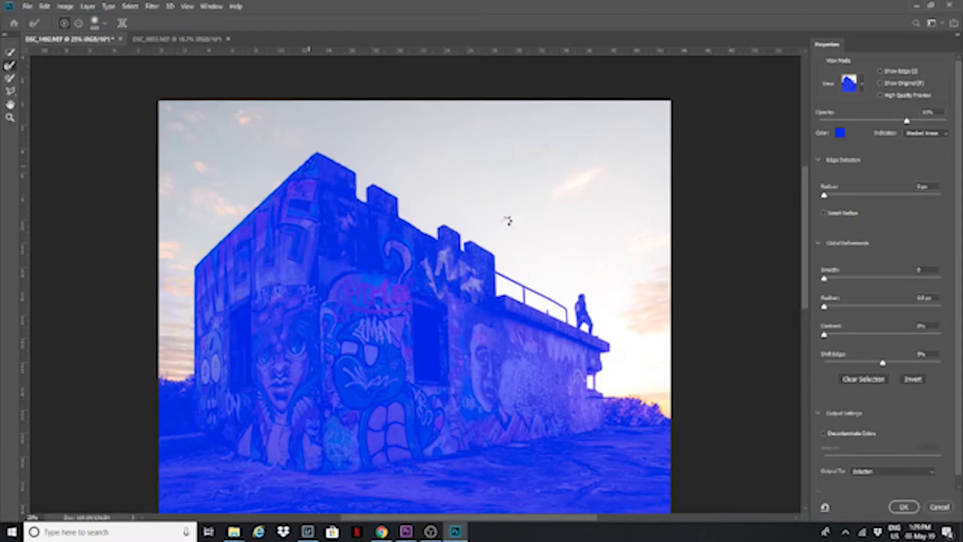
click(904, 509)
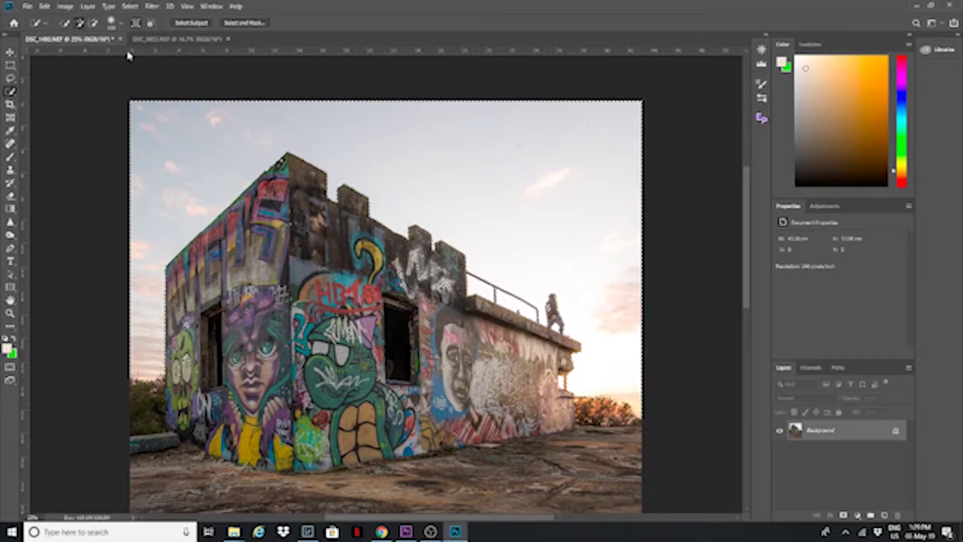
- Save the refined selection as a new channel named Sky and deselect it
click(133, 6)
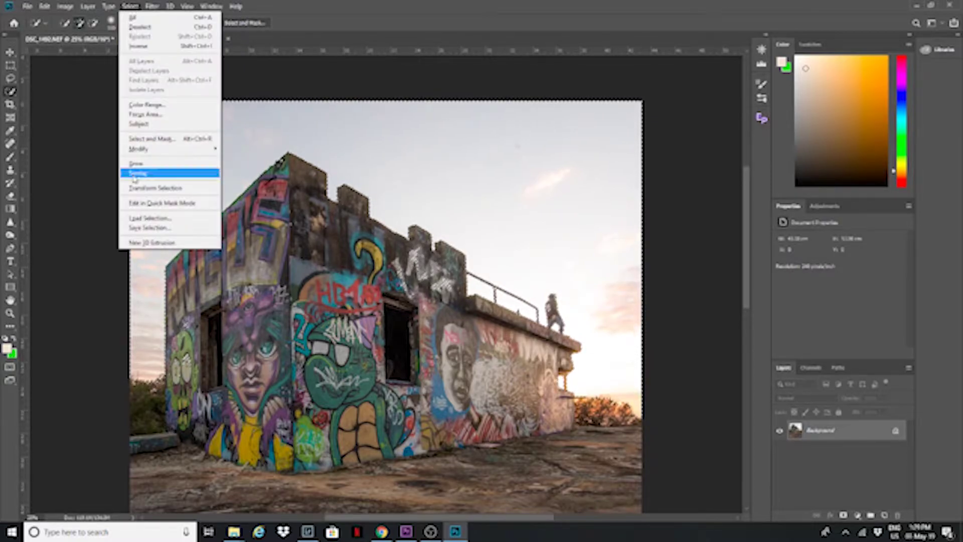
click(142, 228)
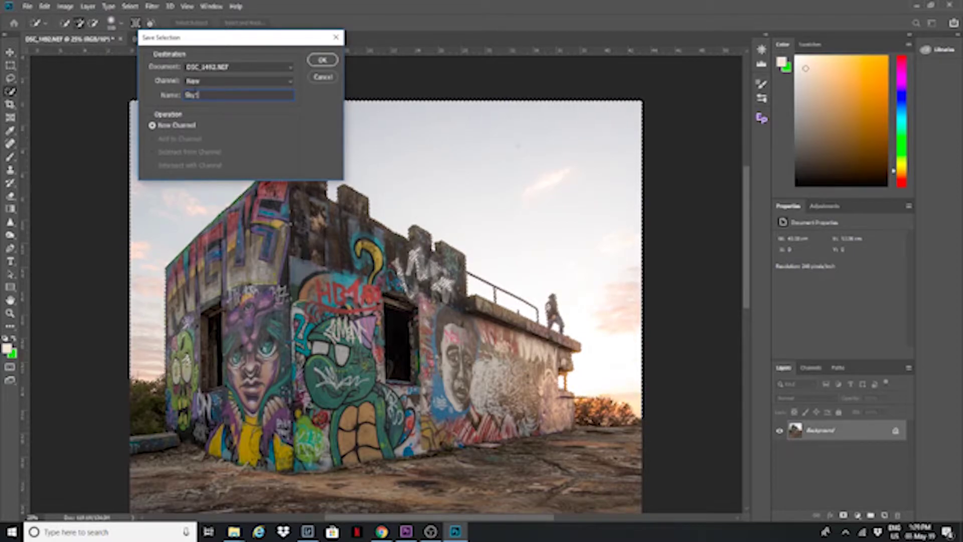
text(Sky)
key(Return)
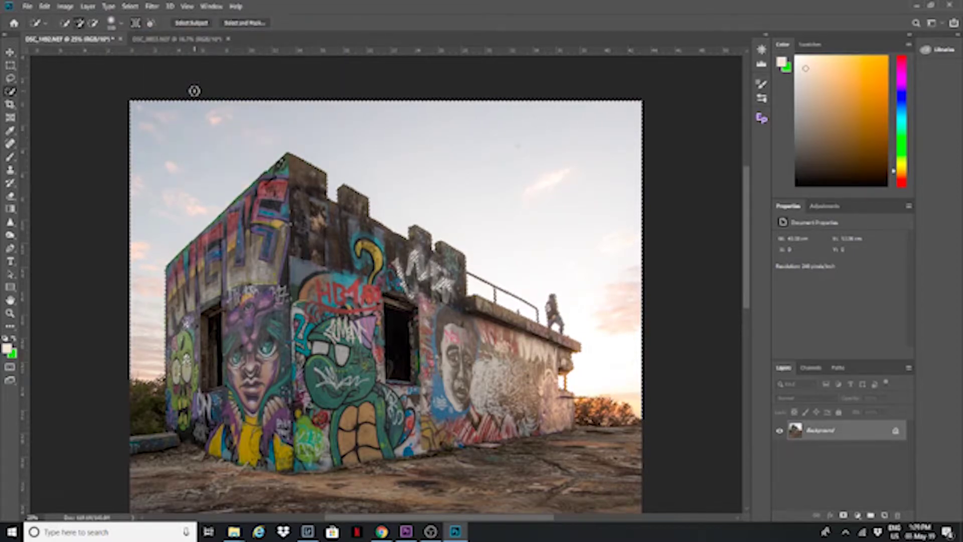
key(ctrl+d)
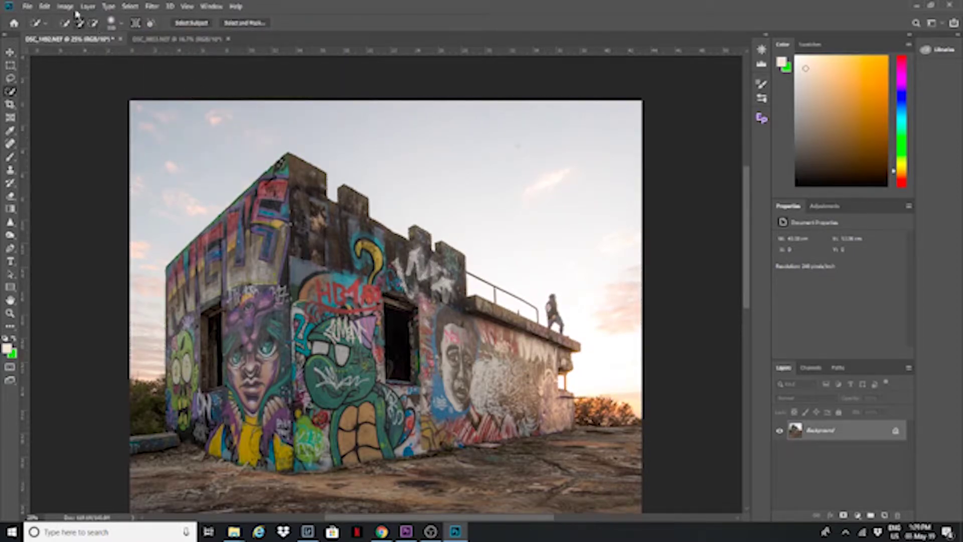
- Copy the selected sunset sky from the seascape photo and paste it into the building document as a new layer
click(140, 41)
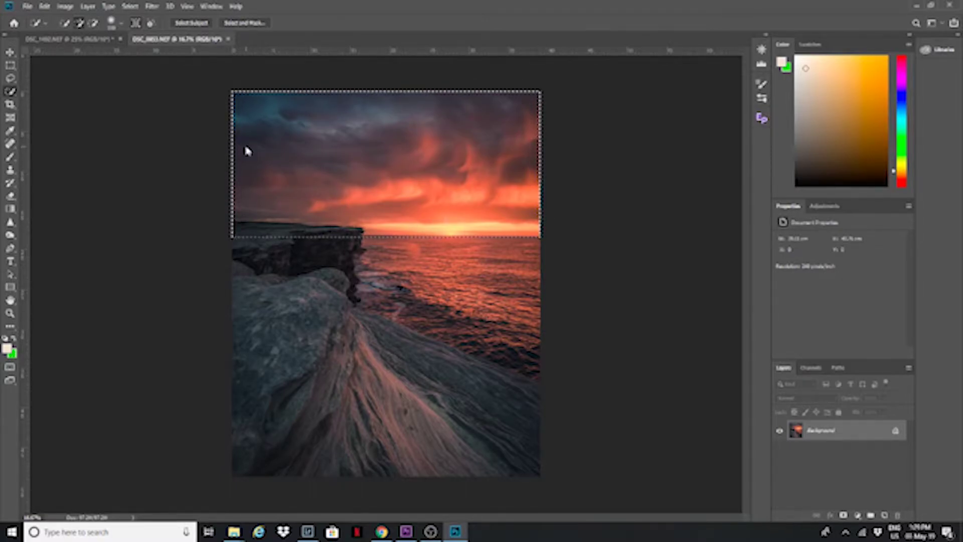
click(69, 39)
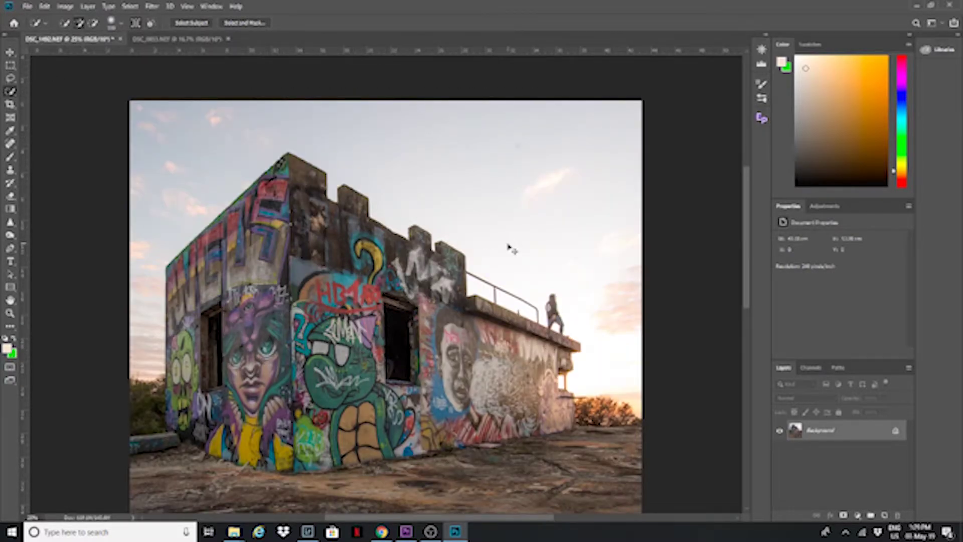
drag(508, 246, 508, 243)
key(ctrl+minus)
key(ctrl+minus)
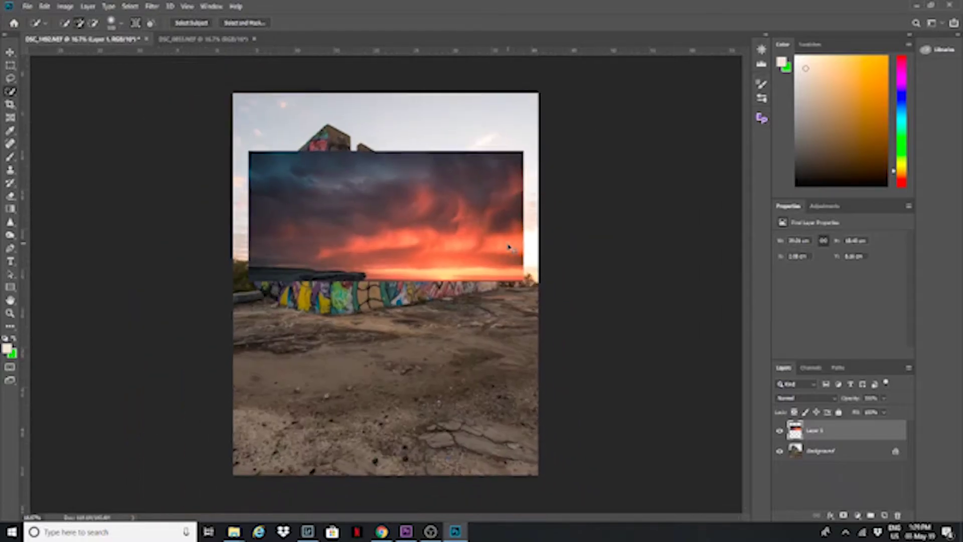
- Align the sunset sky layer with the photo's right edge and scale it proportionally to about 160%
click(9, 51)
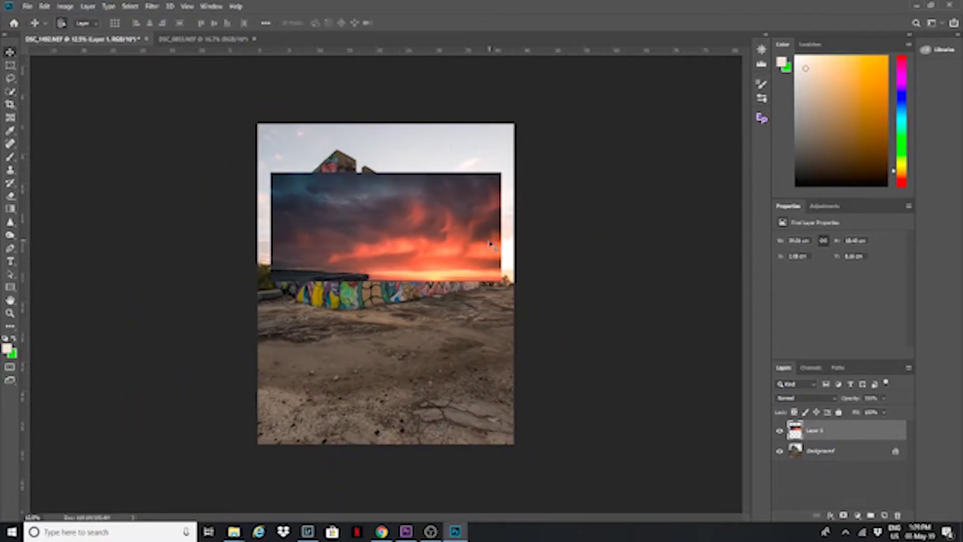
mouse_move(389, 215)
mouse_down()
mouse_move(392, 178)
mouse_move(402, 215)
mouse_up()
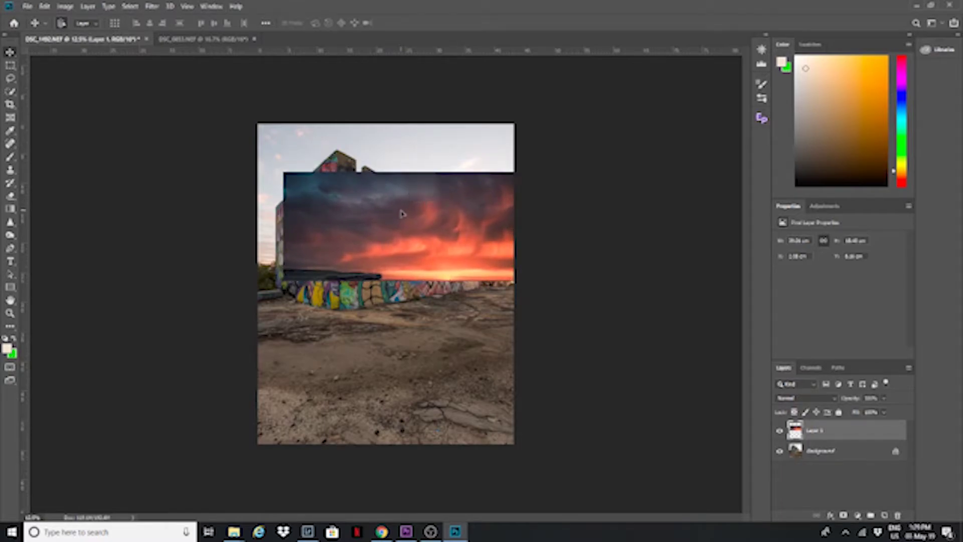
key(ctrl+t)
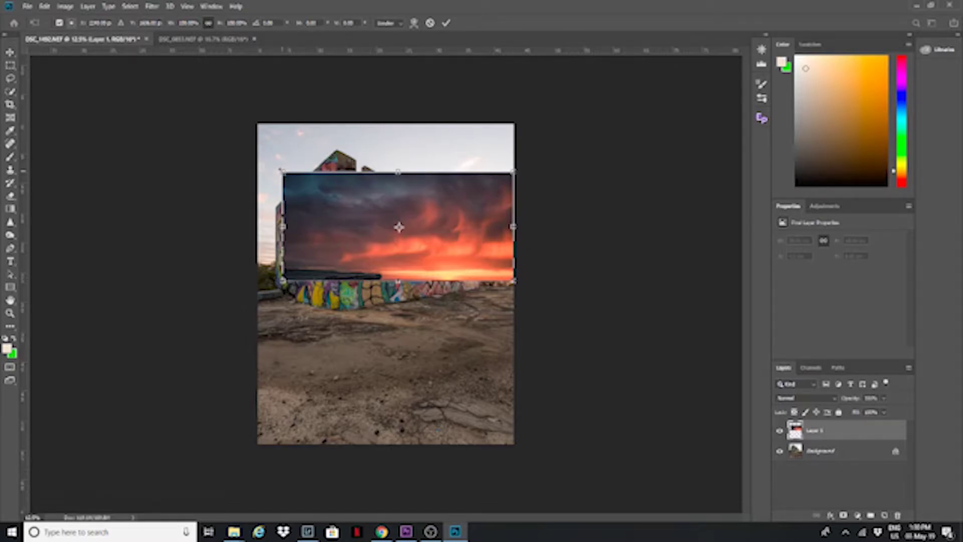
drag(281, 171, 144, 106)
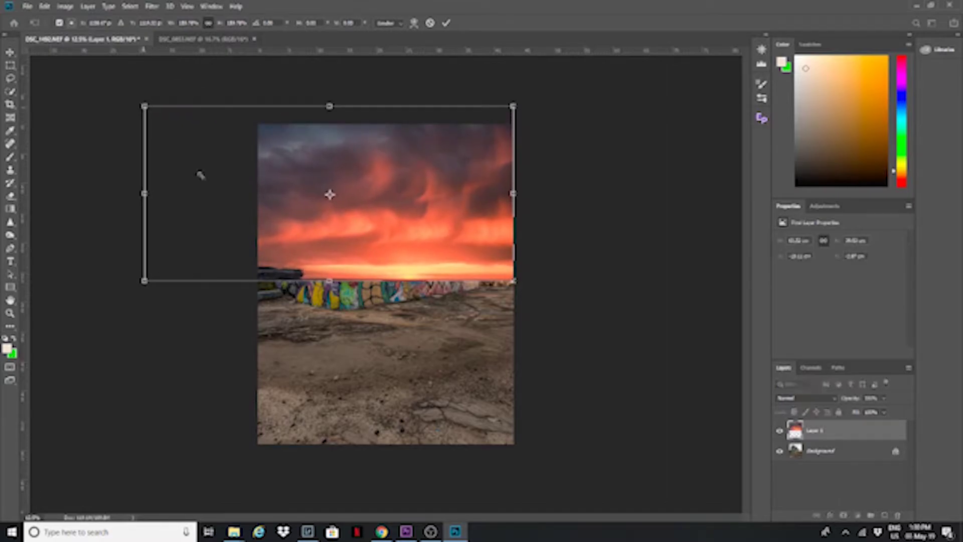
click(447, 22)
- Position the enlarged sunset layer over the entire original sky down to the horizon, hiding it briefly to compare with the building
drag(355, 221, 430, 200)
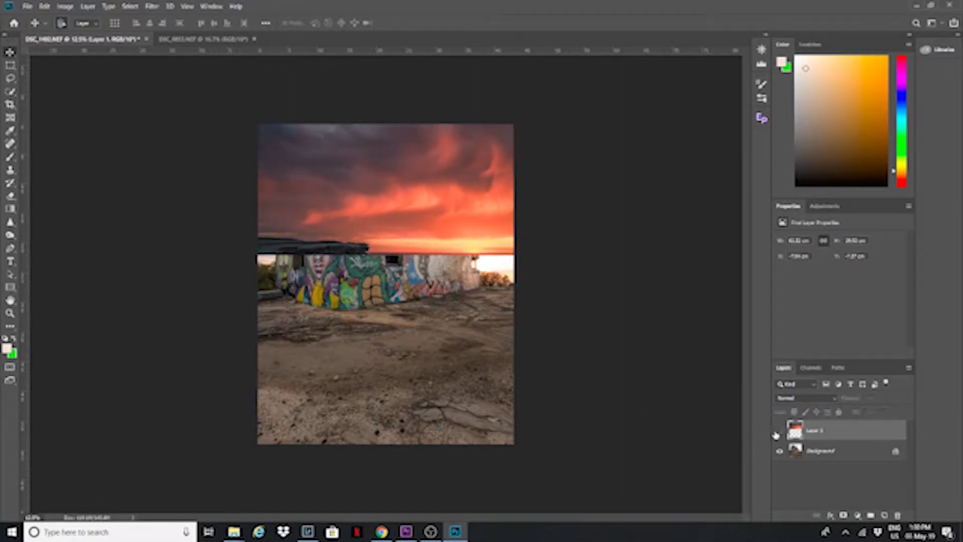
click(779, 431)
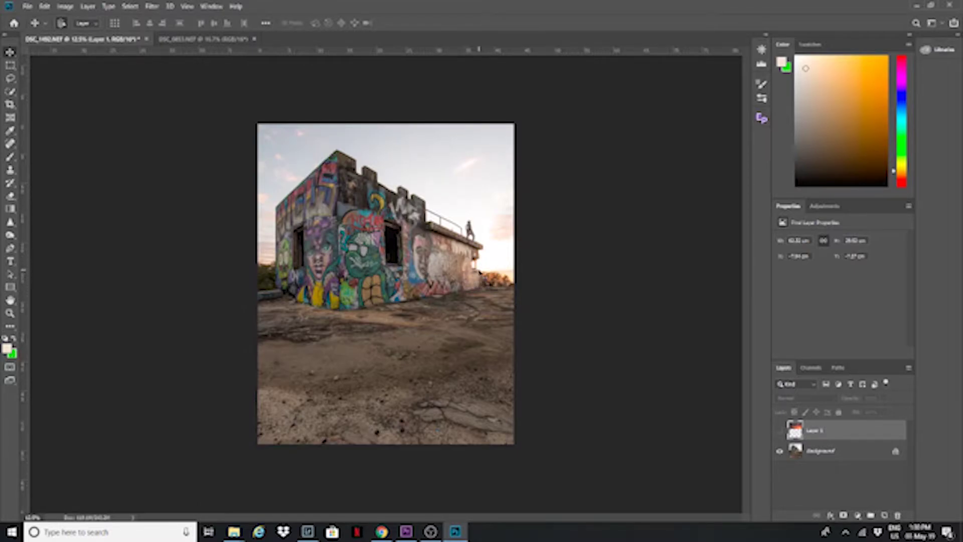
click(780, 431)
drag(366, 204, 370, 159)
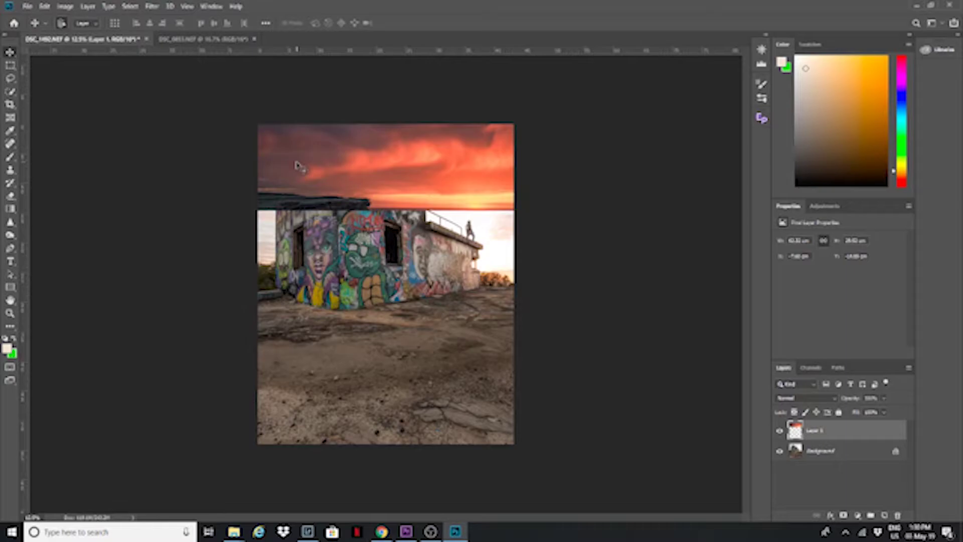
drag(300, 167, 299, 241)
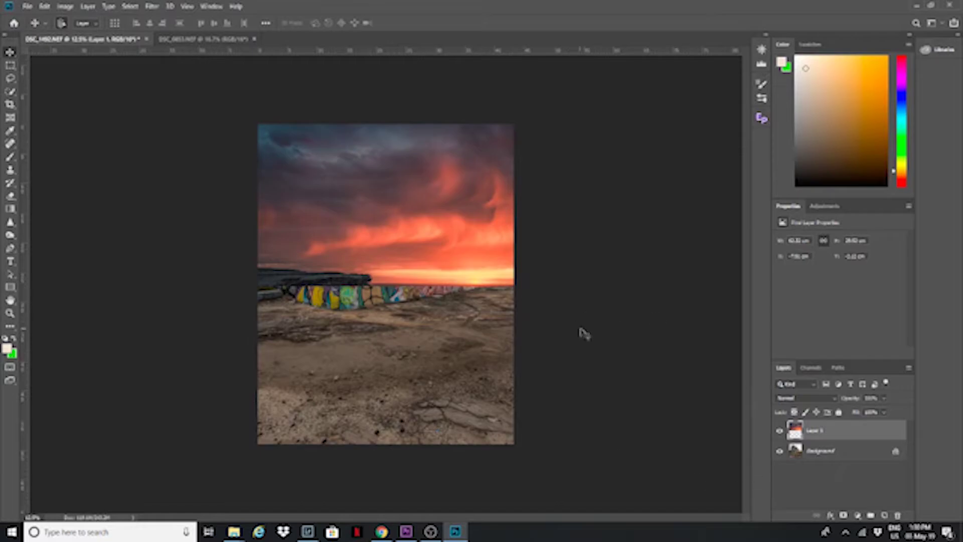
- Shift the sunset sky slightly down and right, and mask its layer with the saved Sky1 selection
mouse_move(370, 226)
mouse_down()
mouse_move(376, 193)
mouse_move(382, 230)
mouse_up()
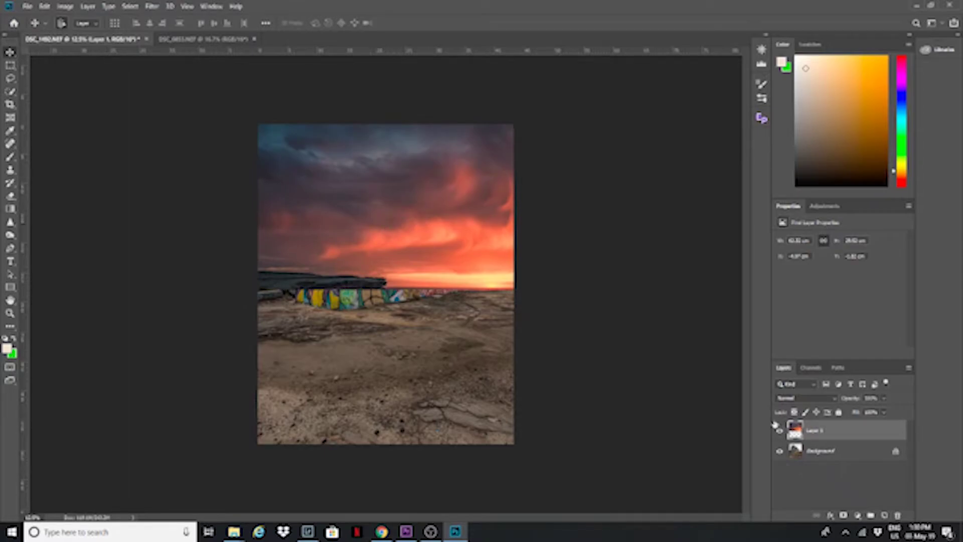
click(159, 10)
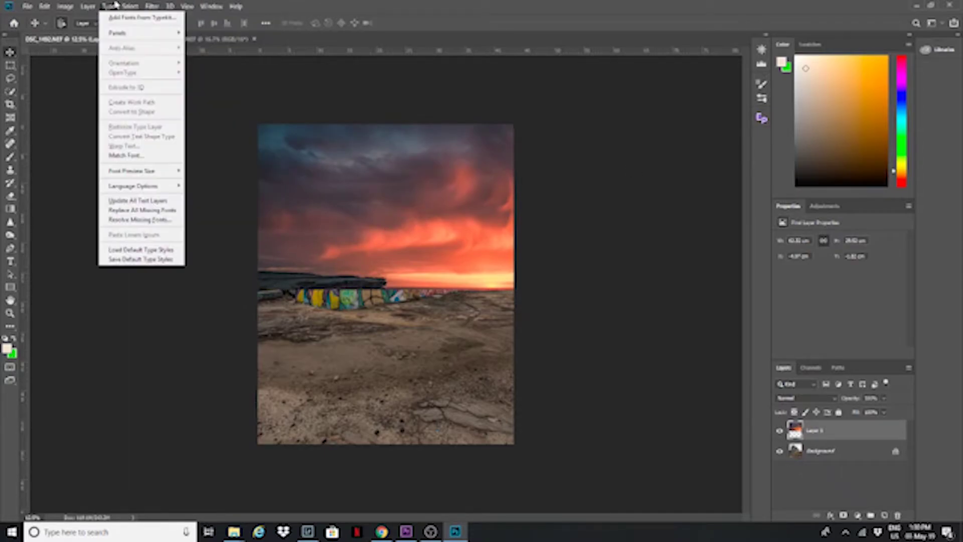
mouse_move(130, 6)
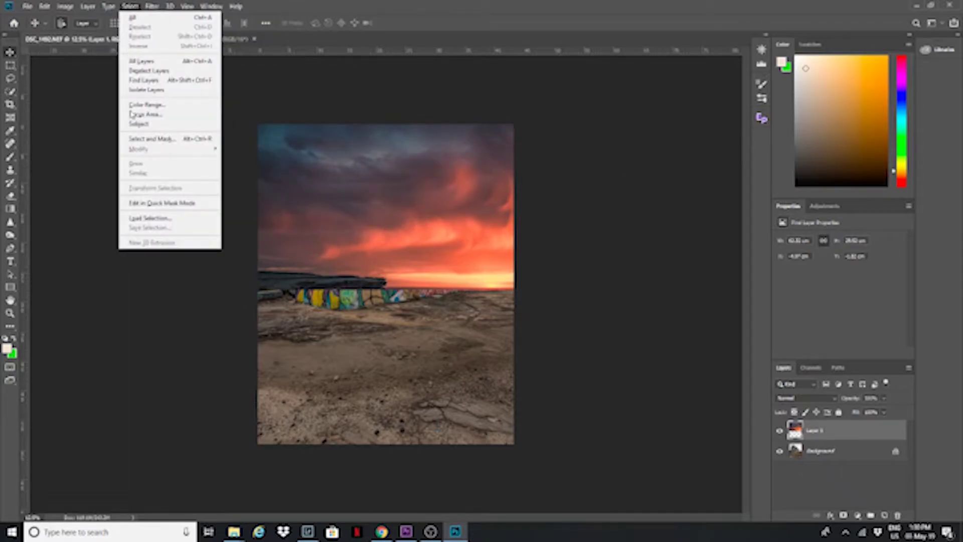
click(148, 220)
click(184, 333)
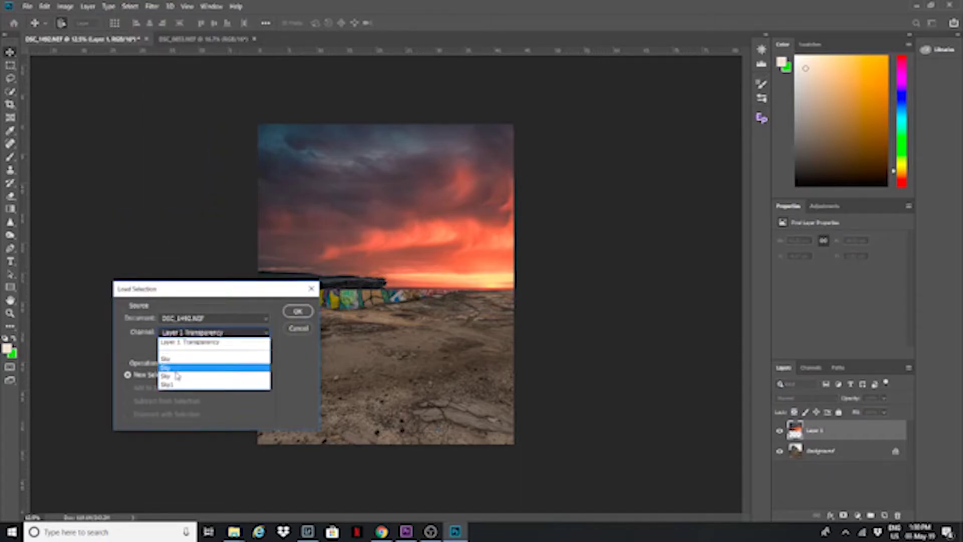
click(173, 390)
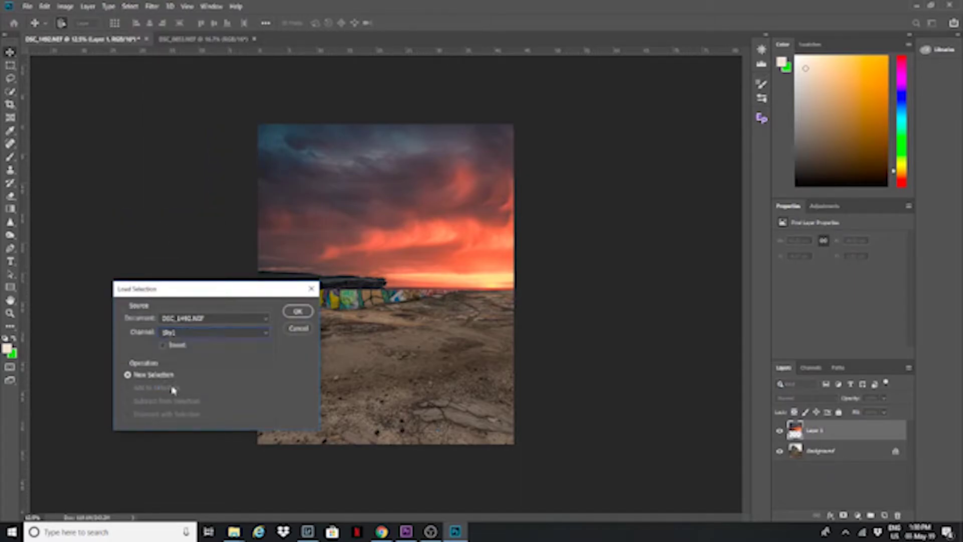
click(296, 313)
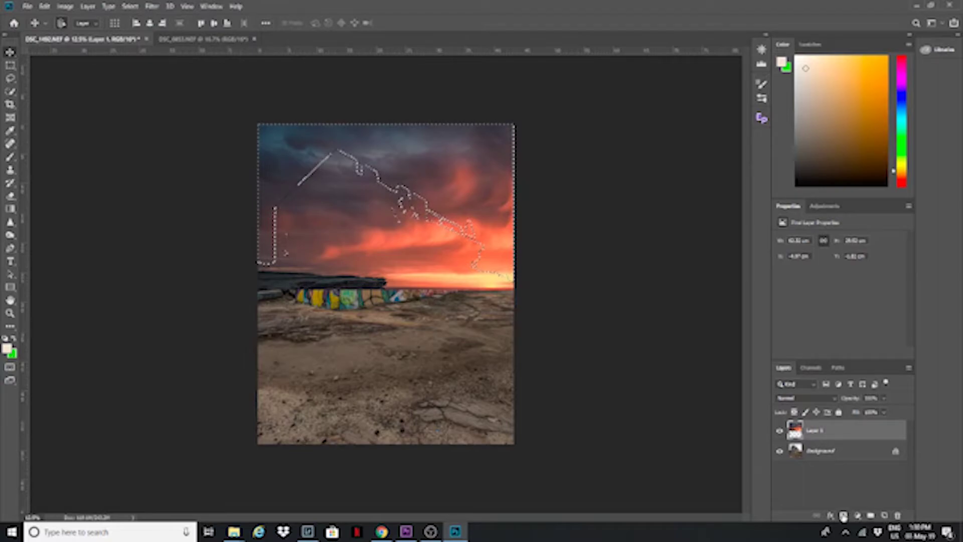
click(844, 516)
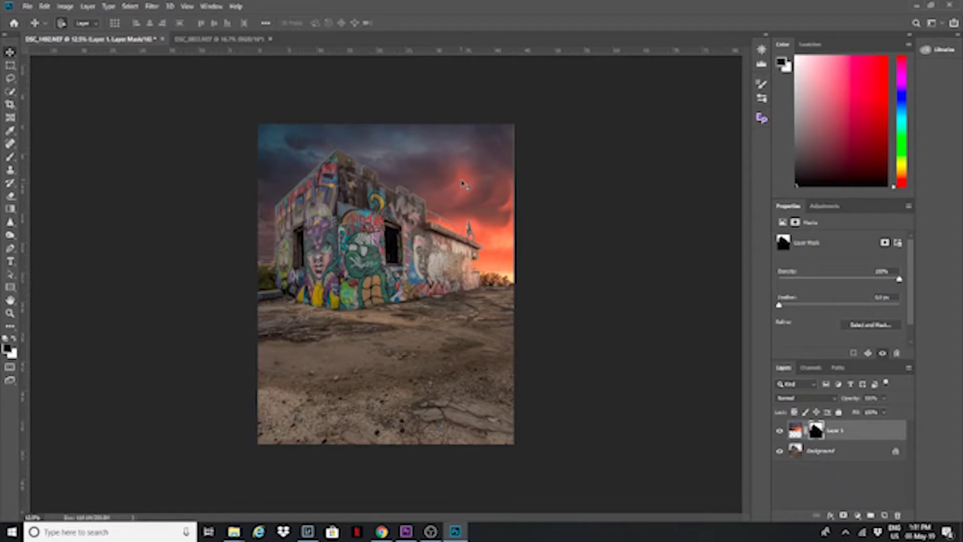
- Inspect the sky mask's edges along the building's roofline, railing and standing figure at close magnification
key(ctrl+plus)
key(ctrl+plus)
key(ctrl+plus)
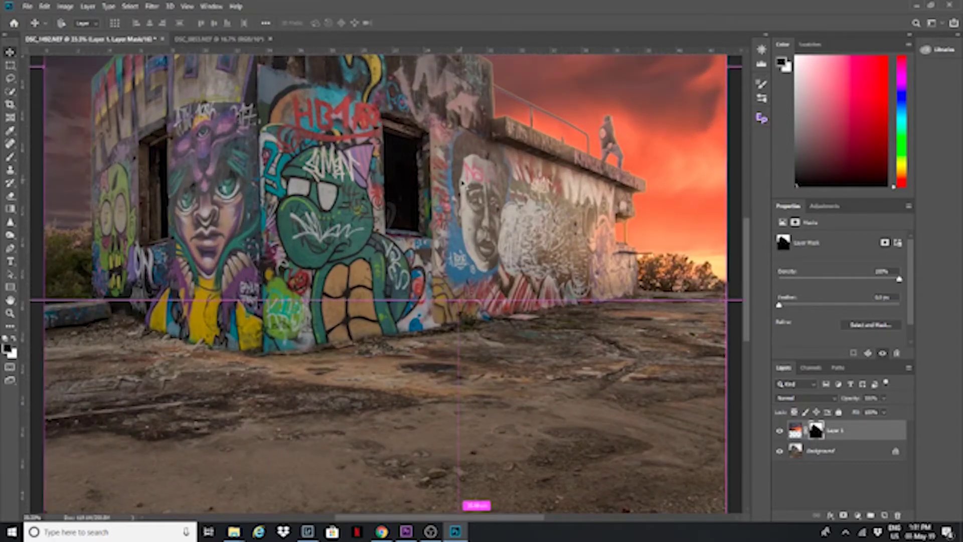
key(ctrl+plus)
drag(749, 256, 753, 206)
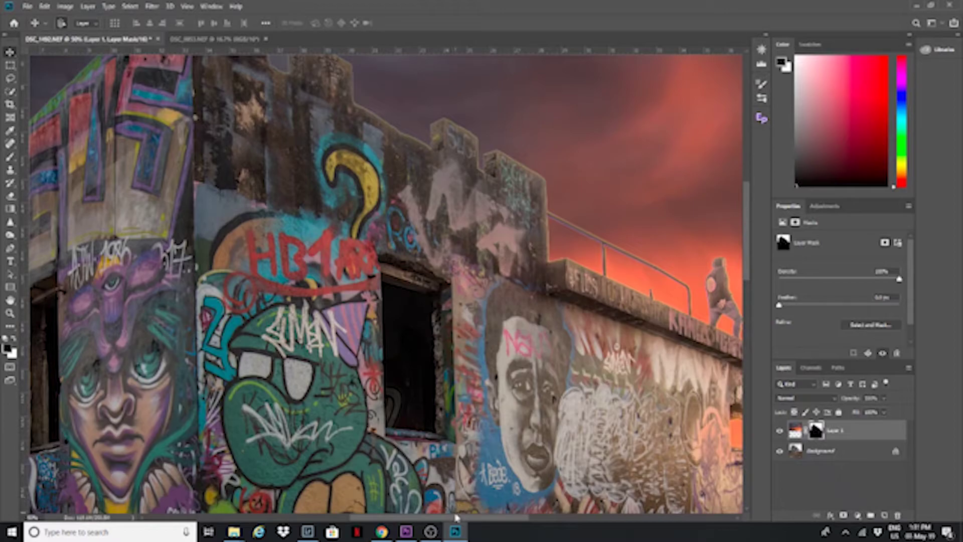
drag(457, 518, 383, 517)
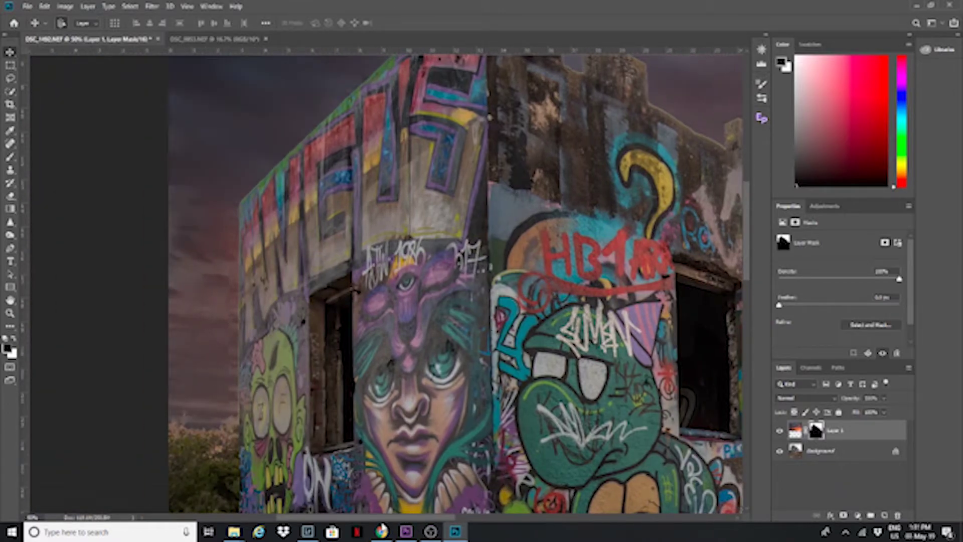
drag(383, 517, 514, 537)
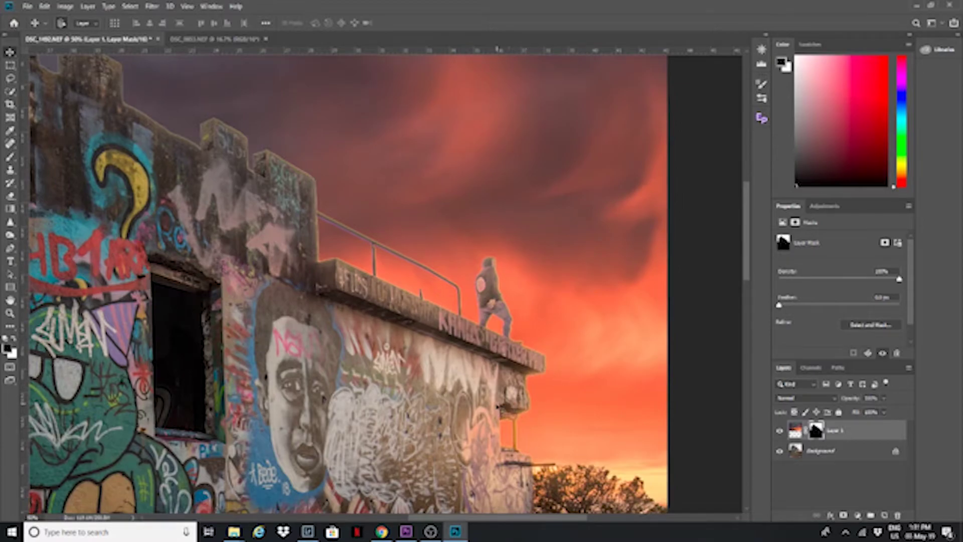
key(ctrl+minus)
key(ctrl+minus)
key(ctrl+minus)
key(ctrl+minus)
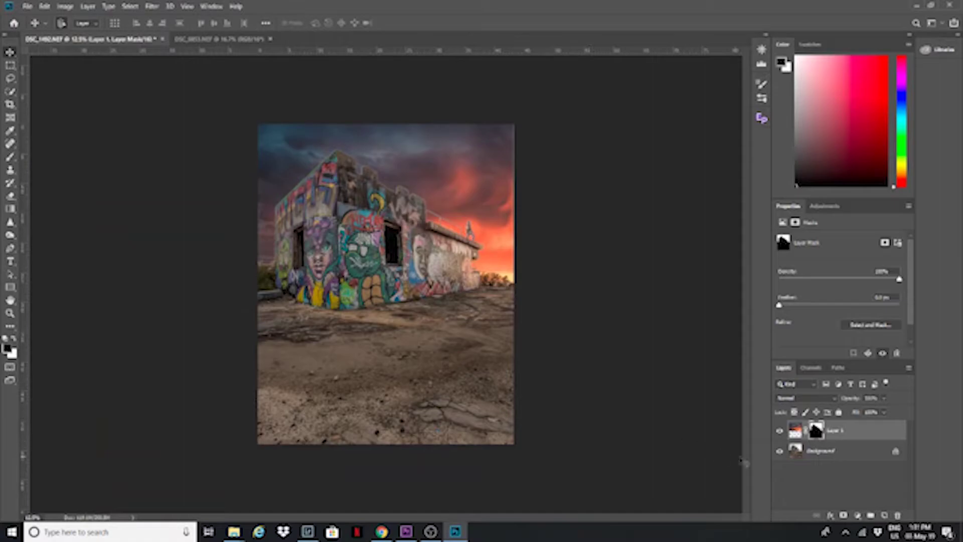
- Add a Curves adjustment layer directly above the Background and lower its midtones to darken the building and ground
click(817, 454)
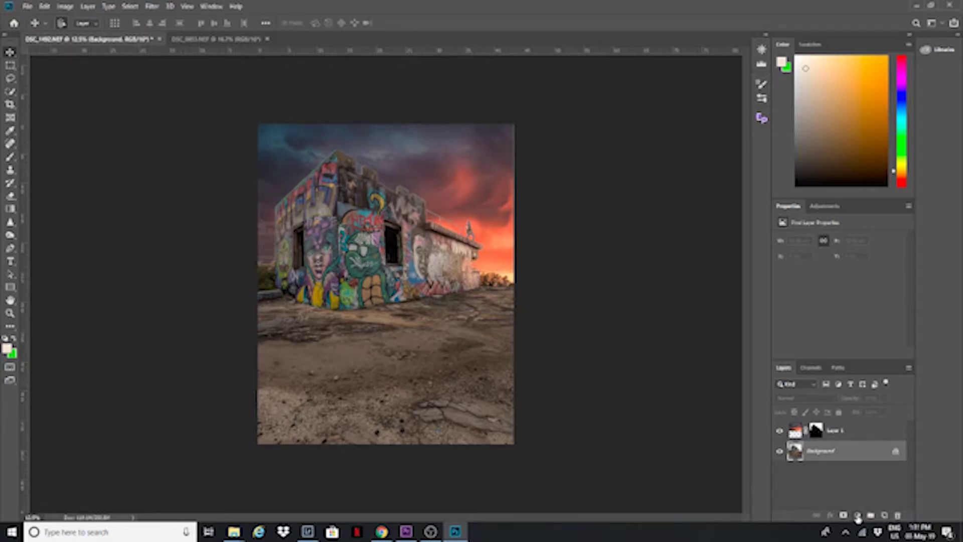
click(858, 516)
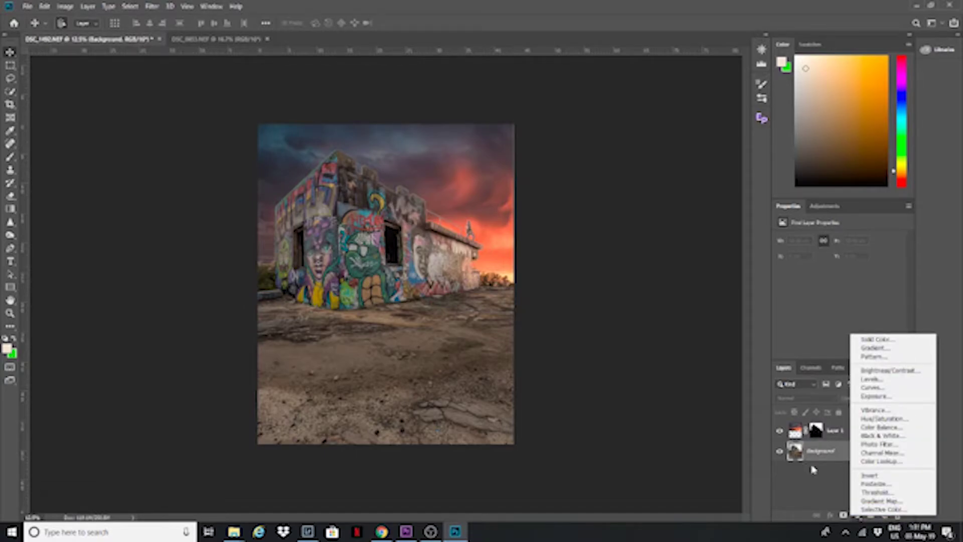
click(873, 388)
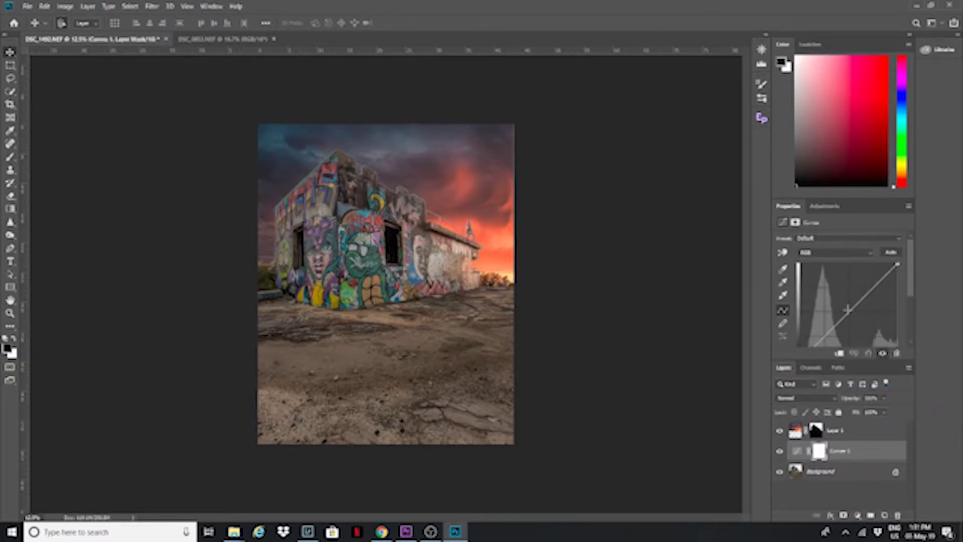
click(848, 309)
drag(848, 309, 859, 320)
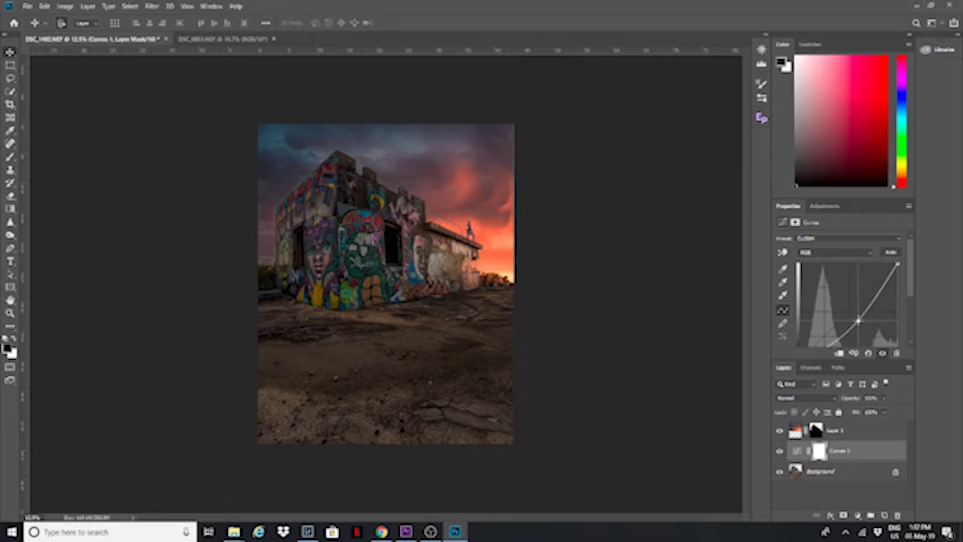
drag(859, 321, 860, 321)
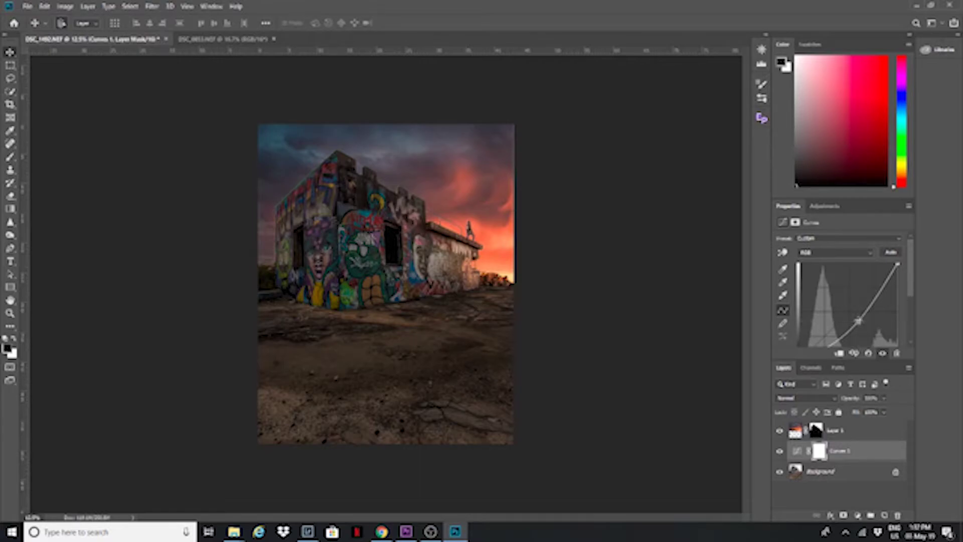
- Try shifting the sunset image slightly left and down behind the building, independently of its layer mask
click(796, 433)
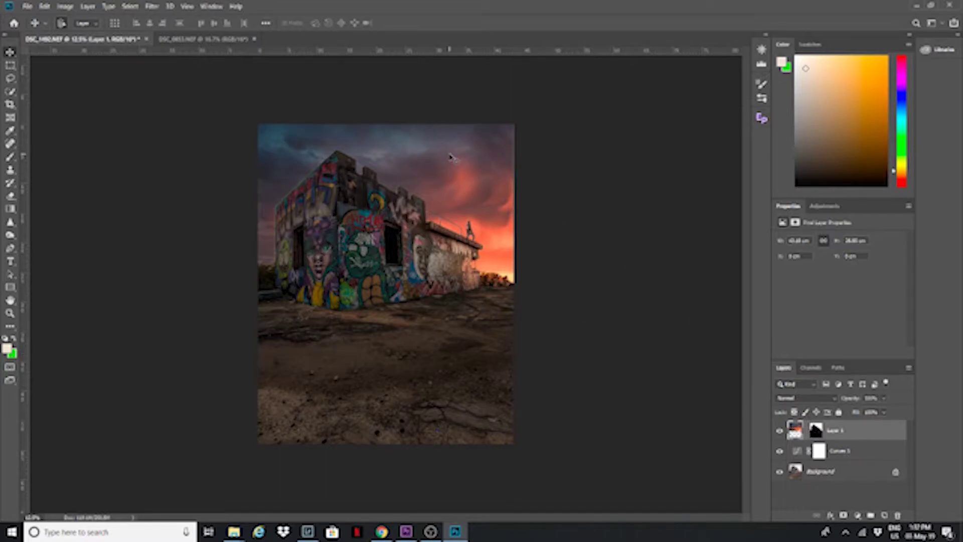
mouse_move(450, 157)
mouse_down()
mouse_move(433, 153)
mouse_move(465, 155)
mouse_move(431, 153)
mouse_move(468, 155)
mouse_move(435, 157)
mouse_move(437, 164)
mouse_up()
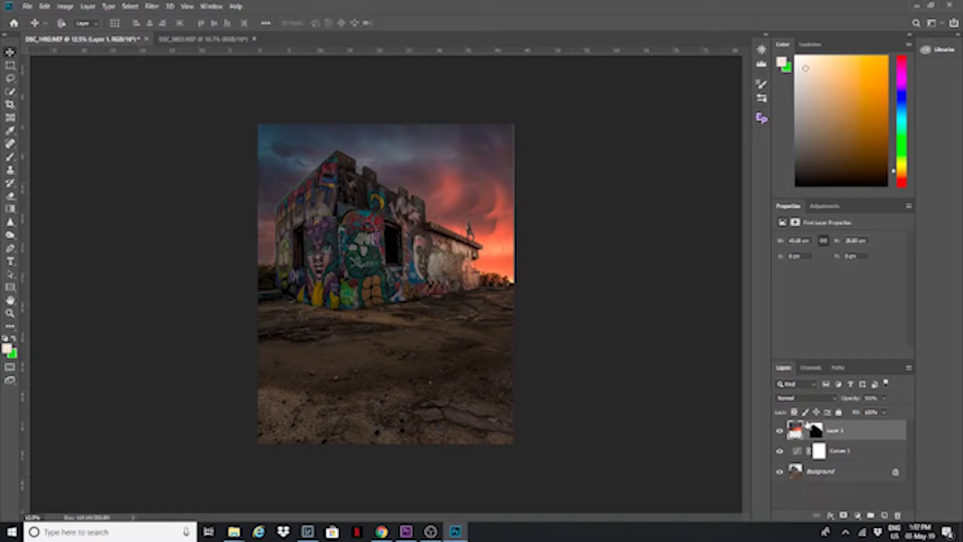
key(ctrl+z)
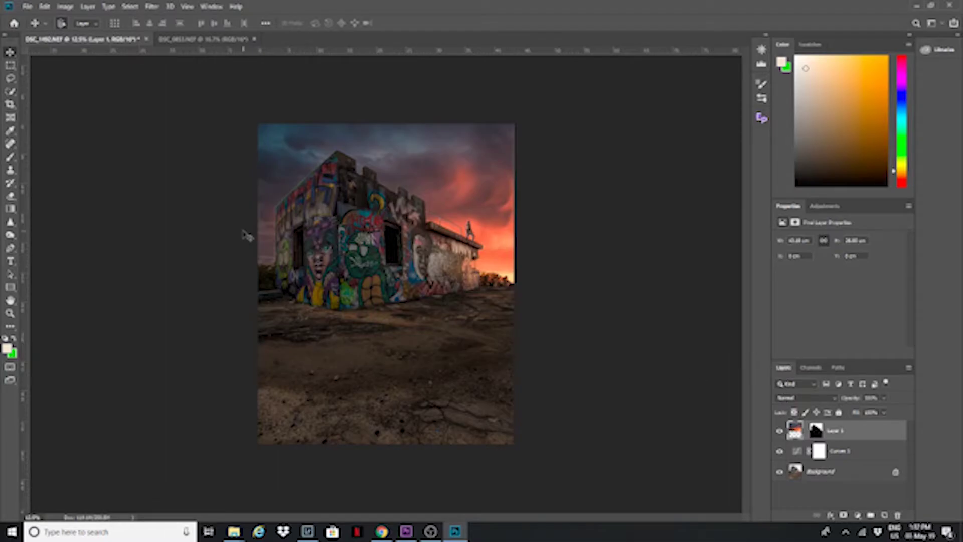
- Paint black at low opacity on the Curves layer mask with the Brush tool to soften the darkening
key(ctrl+plus)
key(ctrl+plus)
key(ctrl+plus)
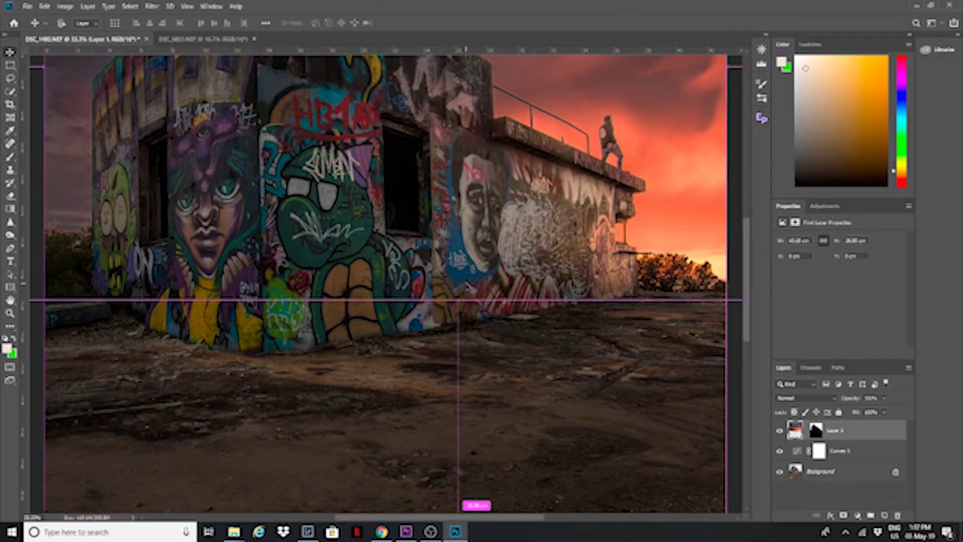
key(ctrl+minus)
key(ctrl+minus)
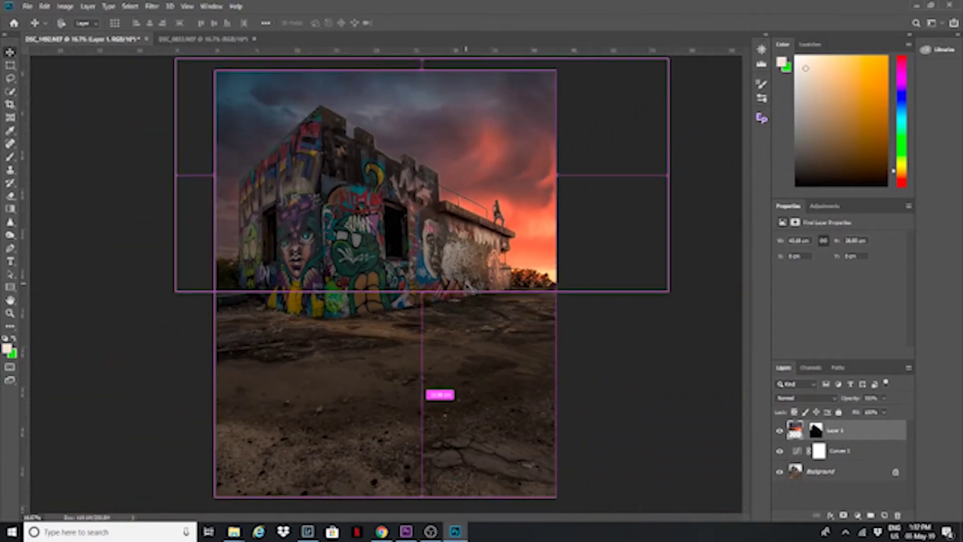
click(819, 451)
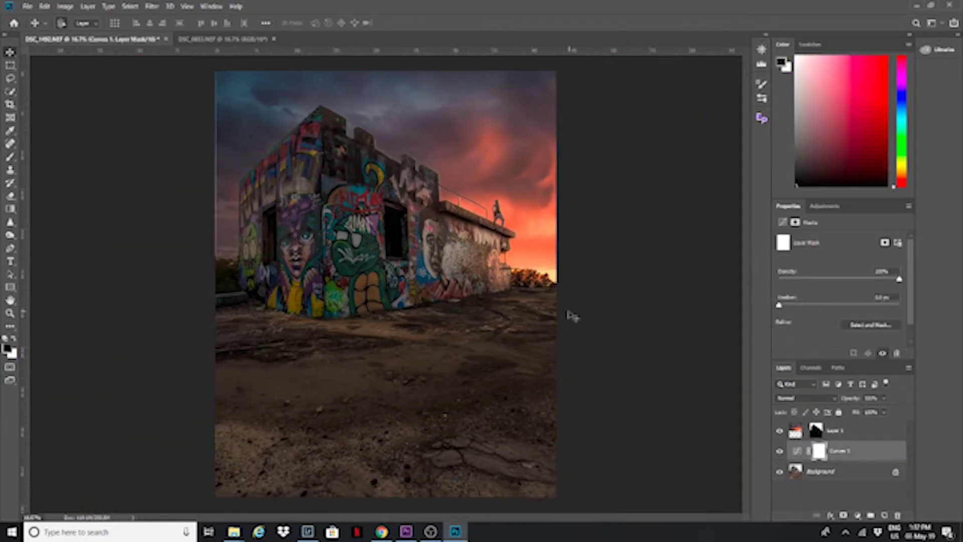
key(ctrl+minus)
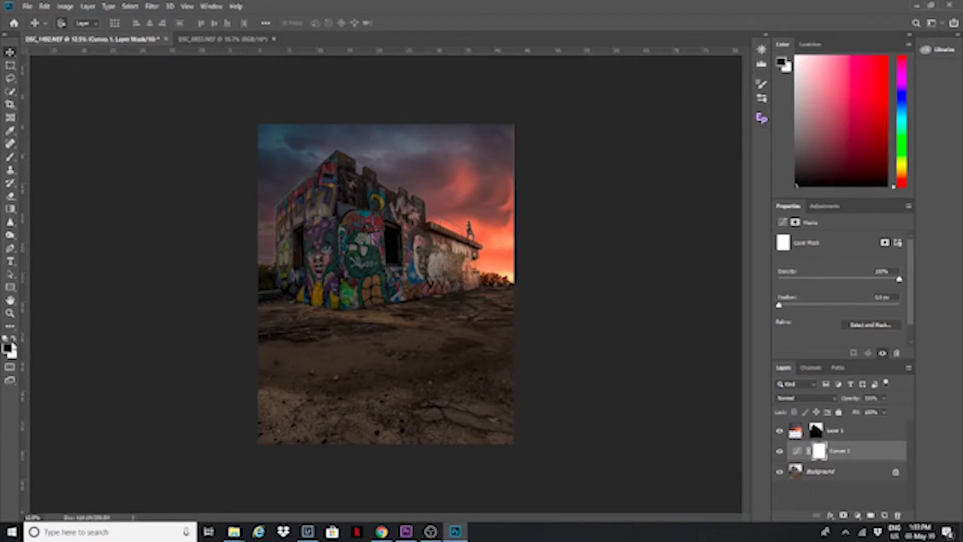
click(15, 340)
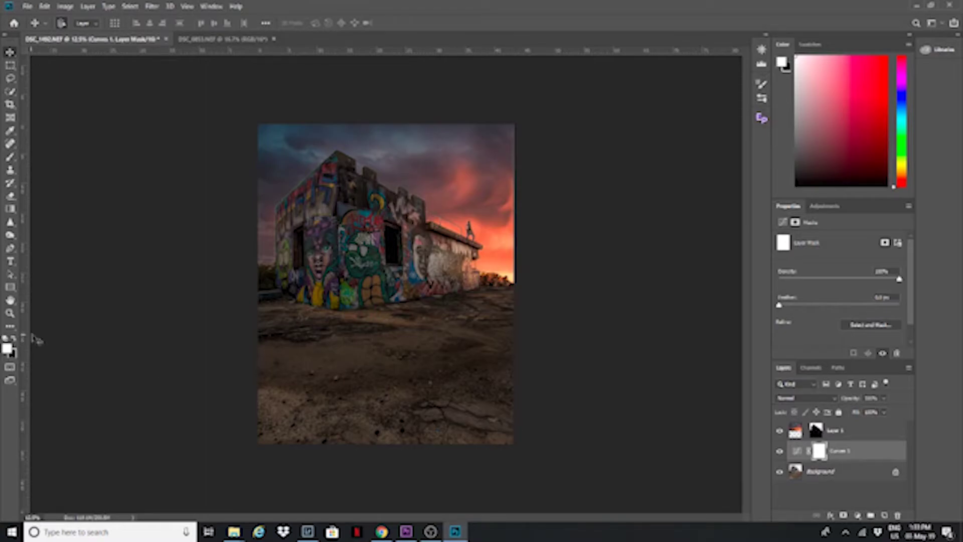
click(14, 340)
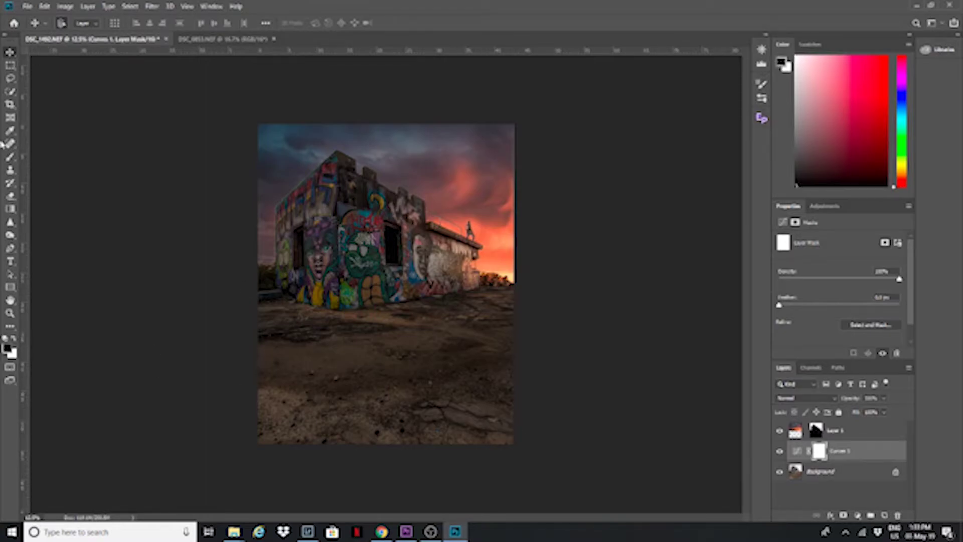
click(10, 156)
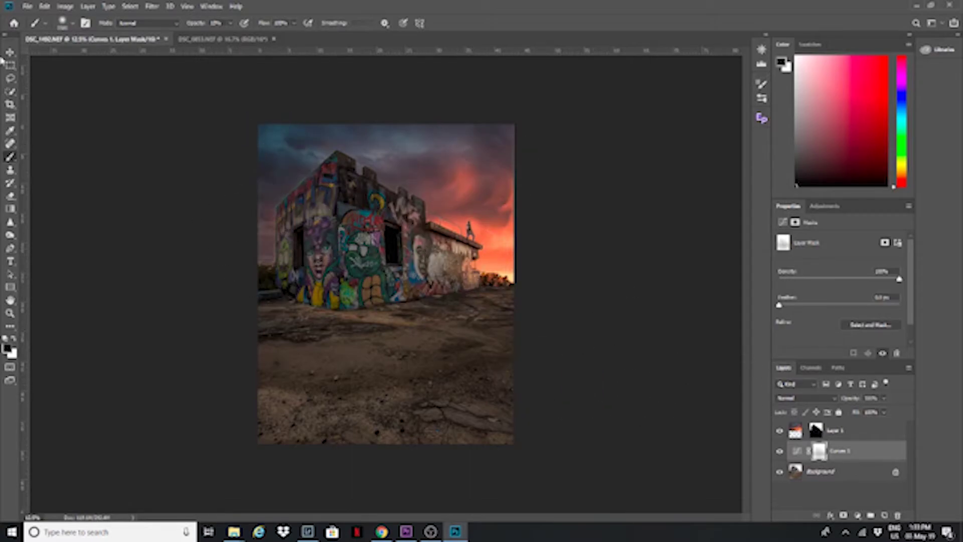
- Save the composite and switch to Lightroom Classic
click(27, 7)
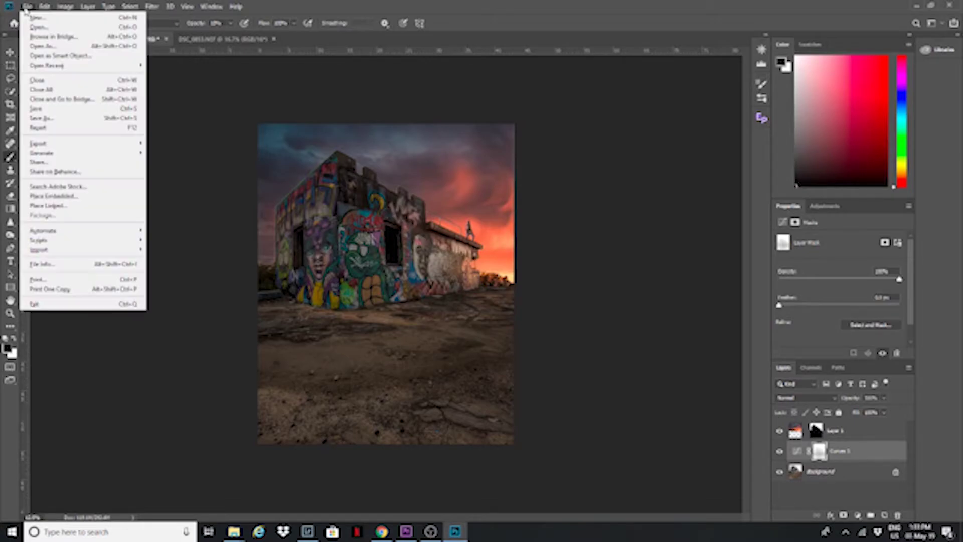
click(38, 108)
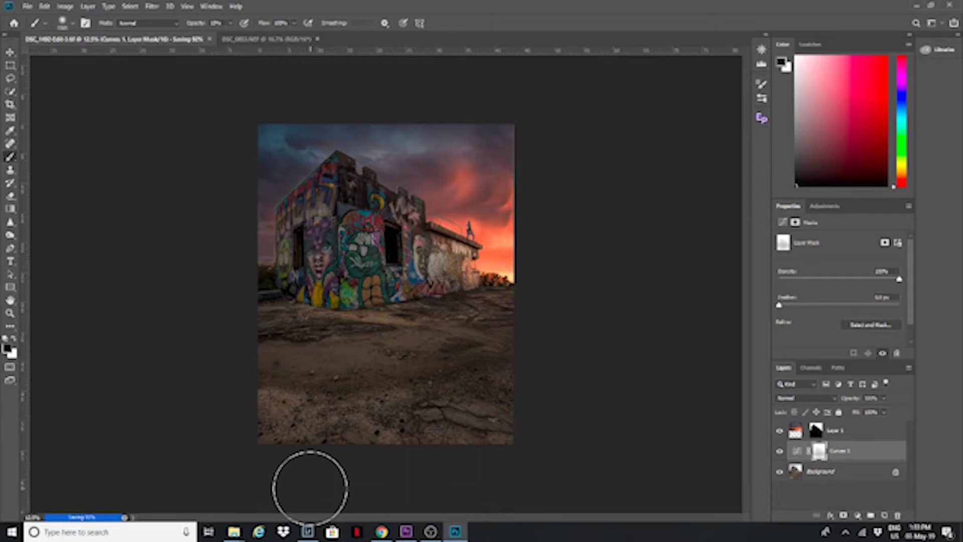
mouse_move(316, 526)
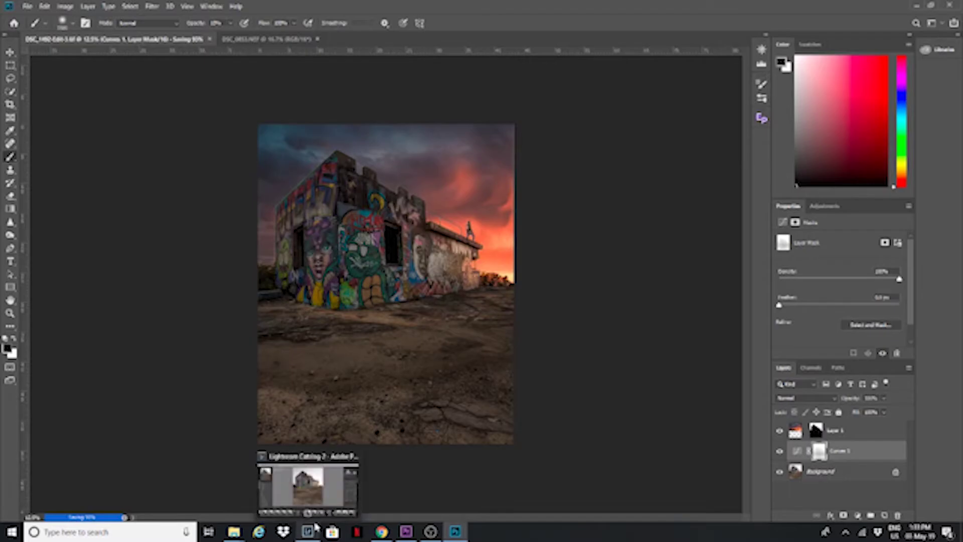
click(316, 526)
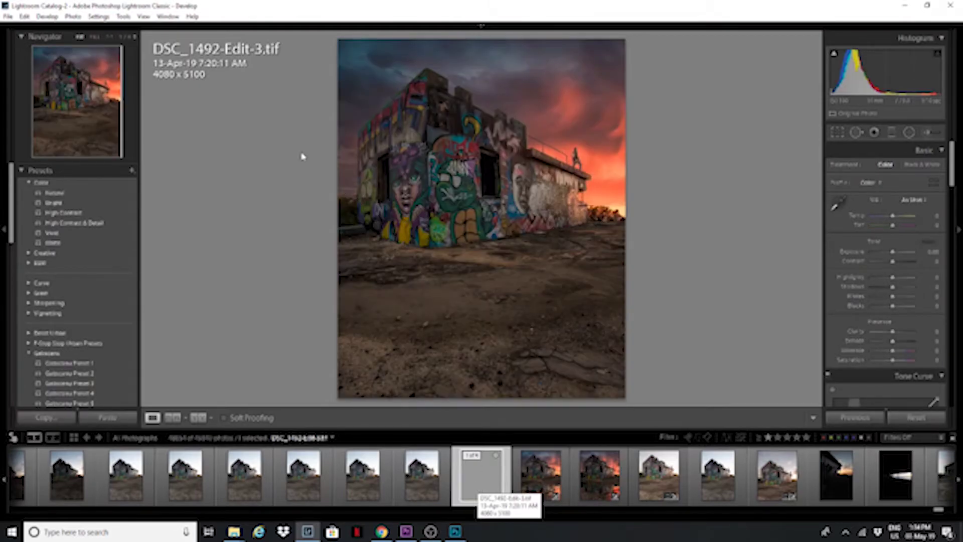
- Add a large inverted radial filter centred on the photo's right edge near the sunset glow and slightly raise its exposure
click(123, 17)
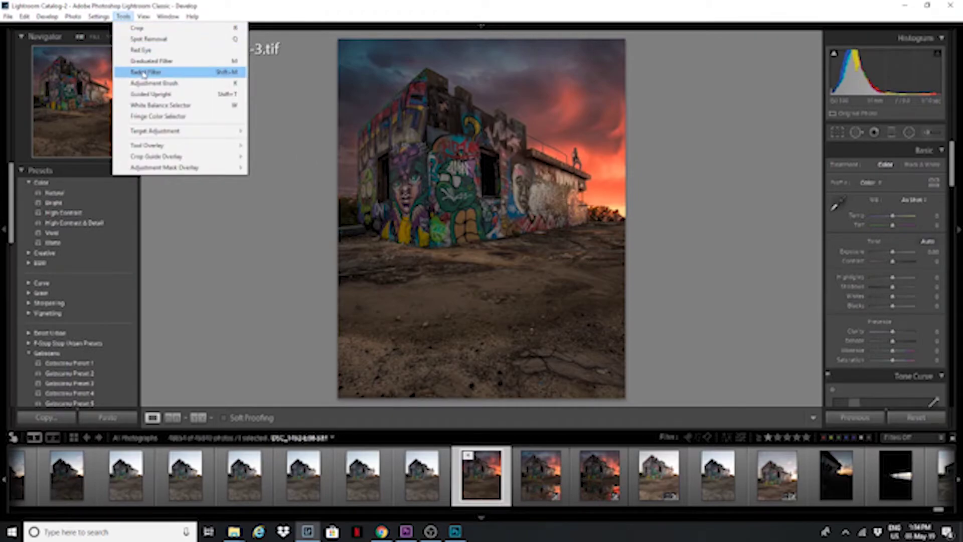
click(144, 72)
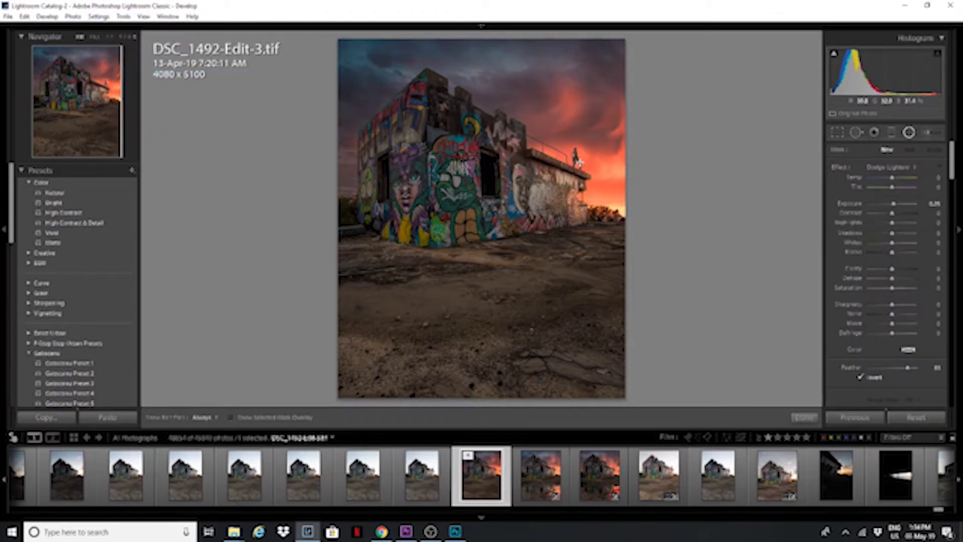
drag(580, 162, 779, 395)
drag(580, 163, 626, 183)
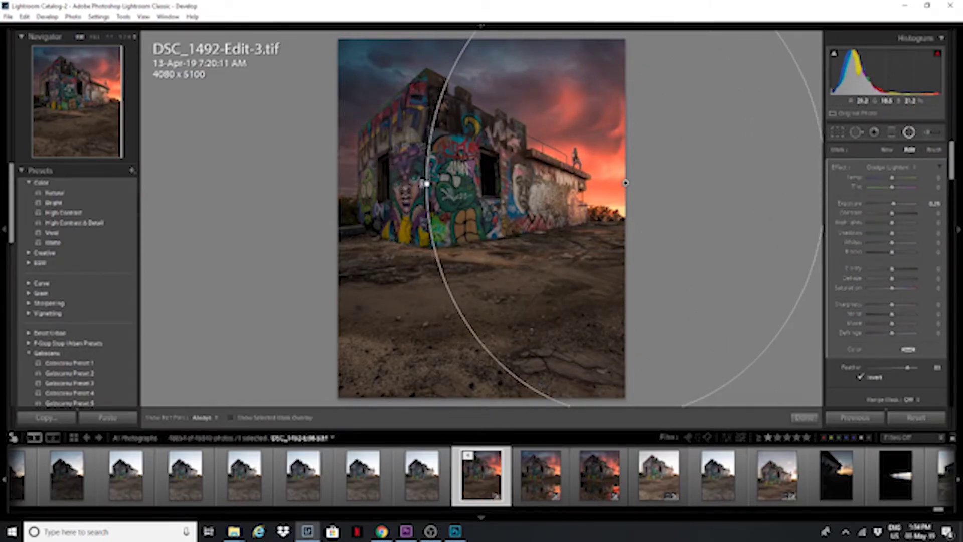
drag(427, 184, 401, 184)
drag(894, 208, 896, 210)
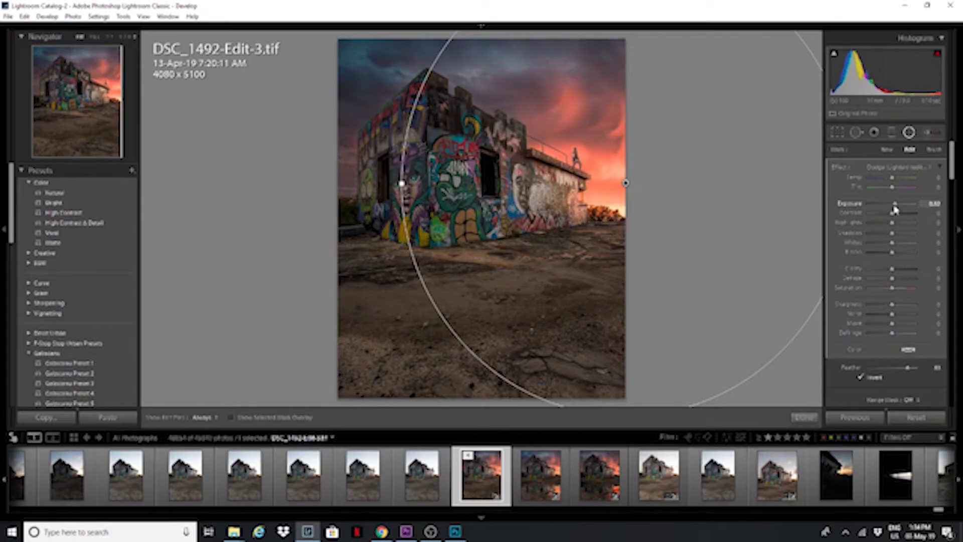
- Tint the radial filter at the sunset glow a warm orange, then close the Radial Filter tool
click(909, 352)
click(736, 357)
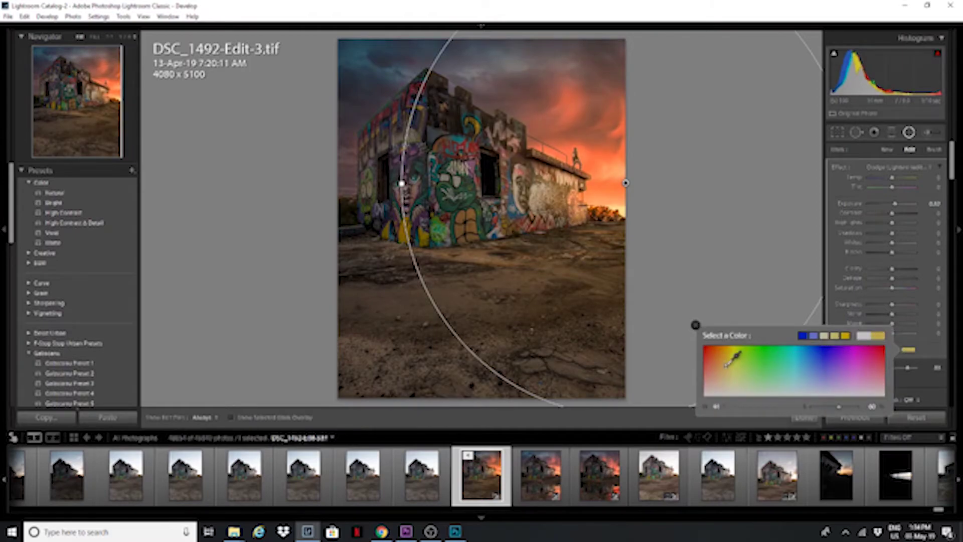
drag(725, 365, 722, 365)
click(696, 326)
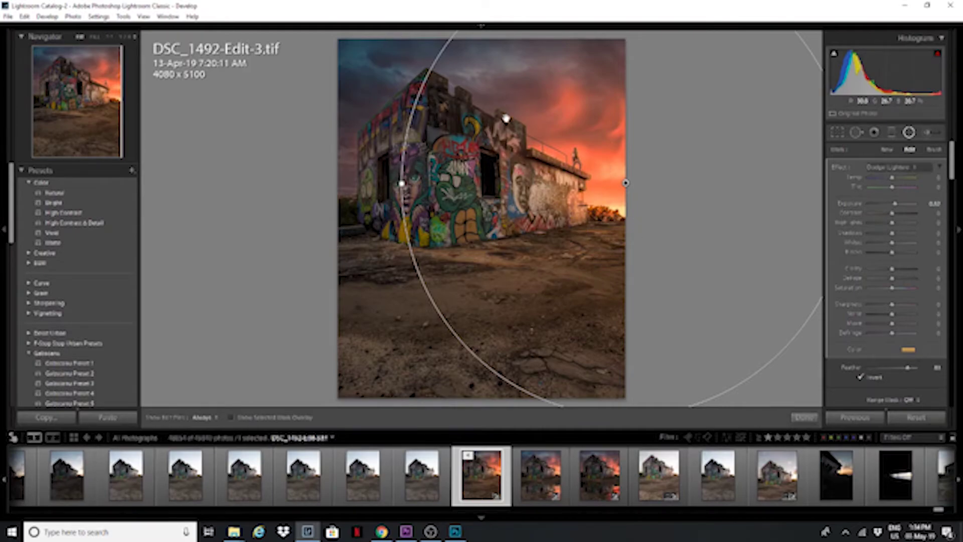
key(Delete)
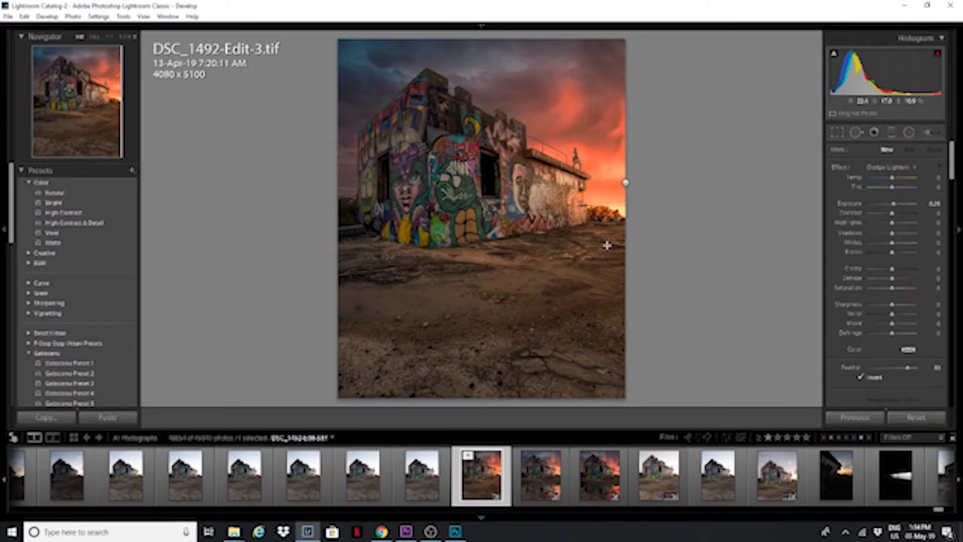
key(shift+m)
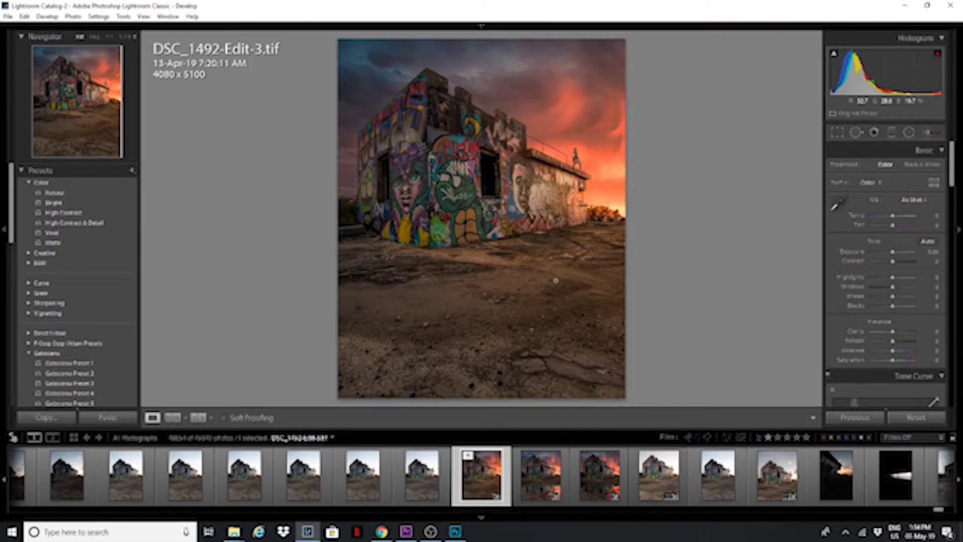
click(473, 189)
click(472, 189)
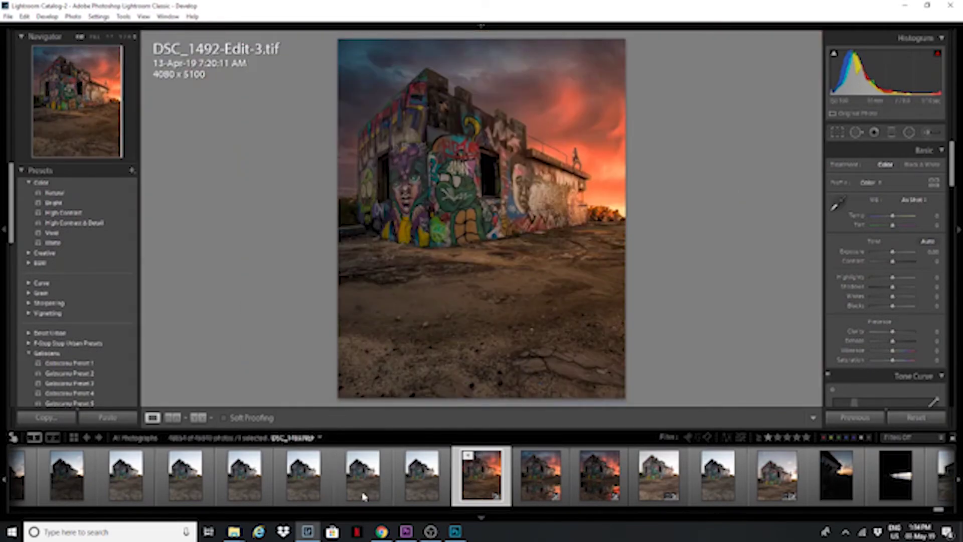
- Switch to Photoshop, close the saved DSC_1492-Edit-3.tif composite and return to Lightroom Classic
click(456, 532)
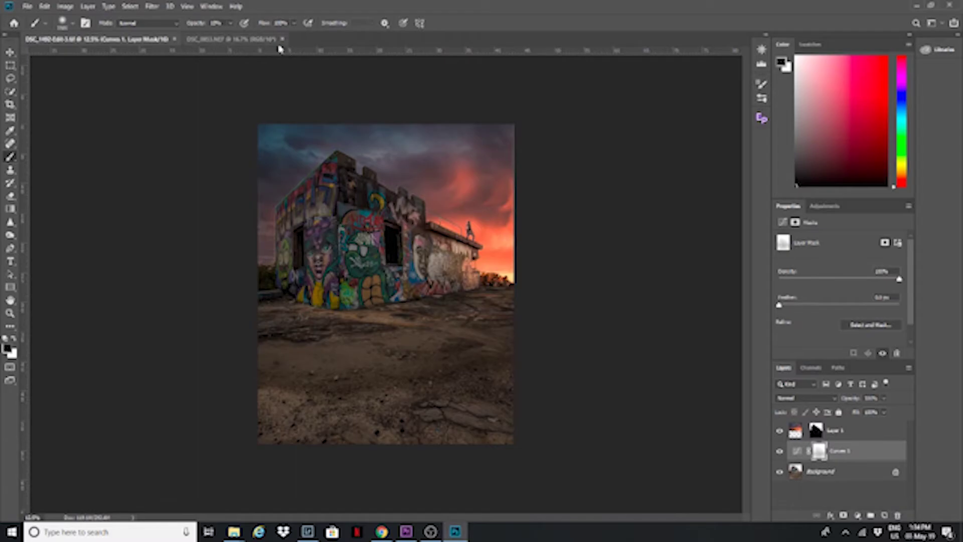
click(174, 39)
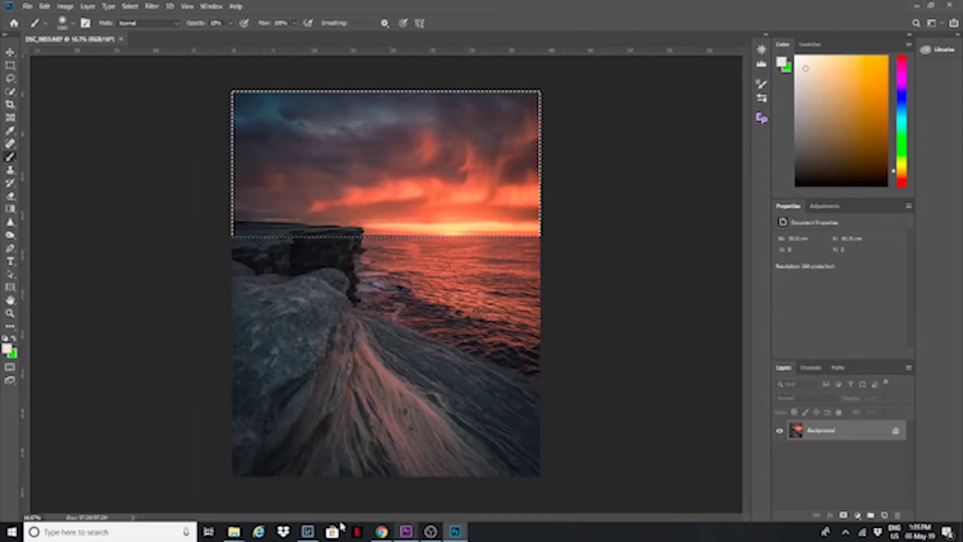
click(307, 531)
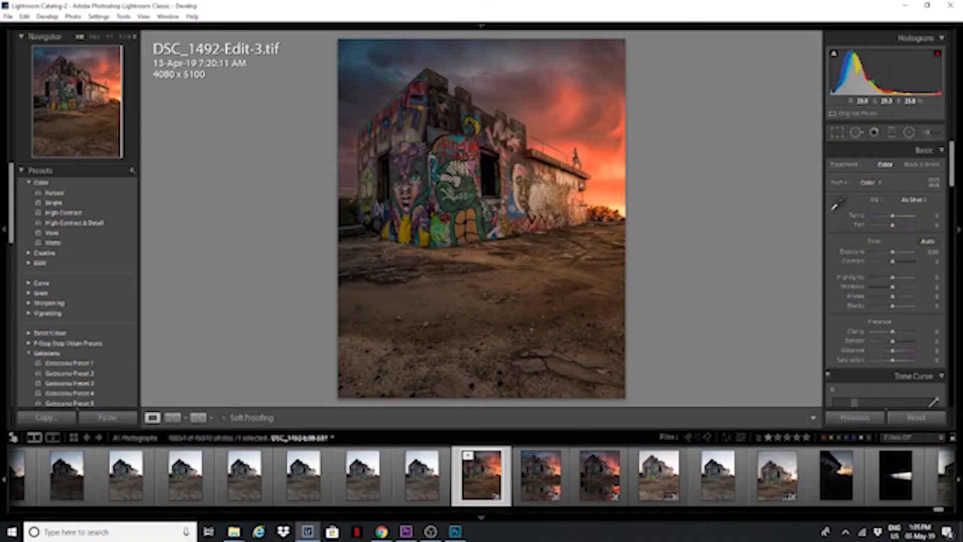
- Send DSC_1492-Edit-3.tif to Photoshop CC 2019 as a copy with Lightroom adjustments and bring the opened copy into view
right_click(451, 179)
mouse_move(477, 266)
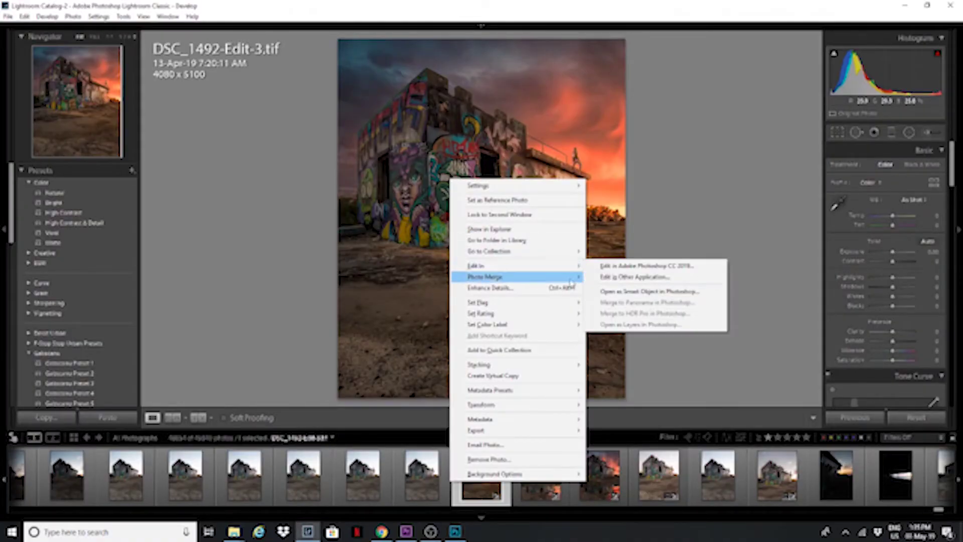
click(631, 266)
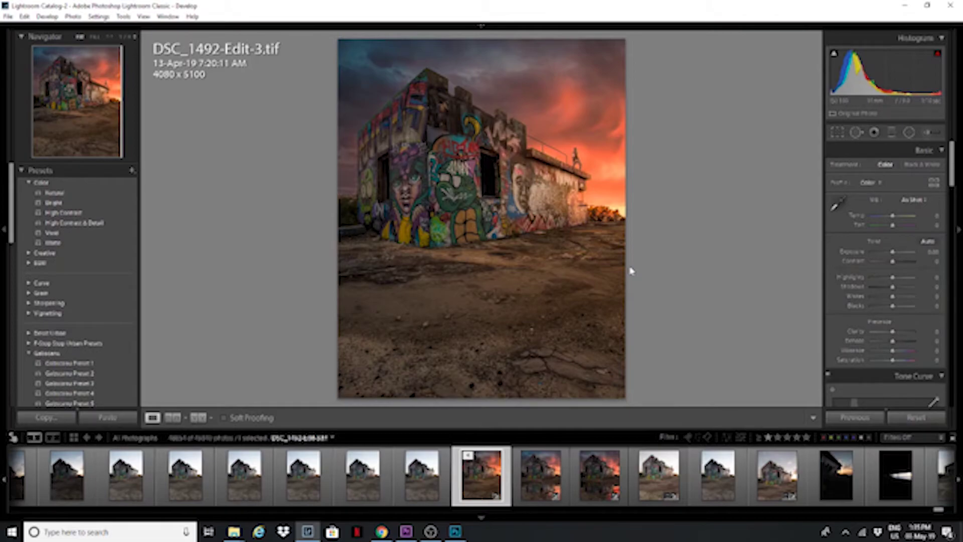
click(456, 531)
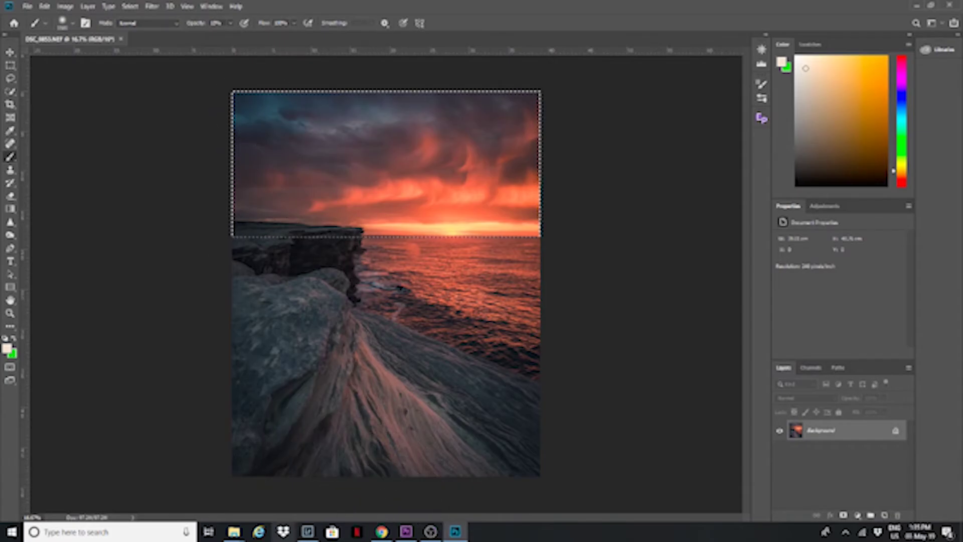
click(307, 531)
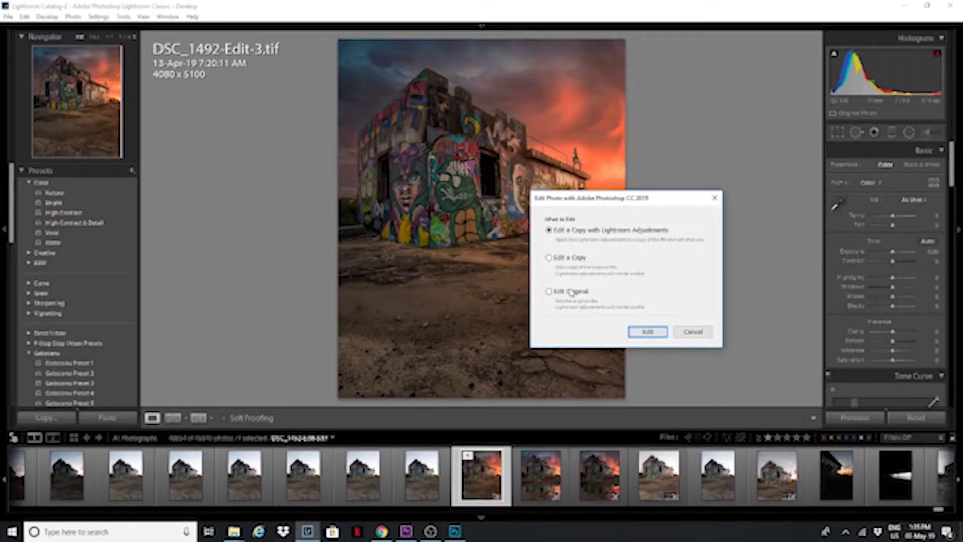
click(650, 333)
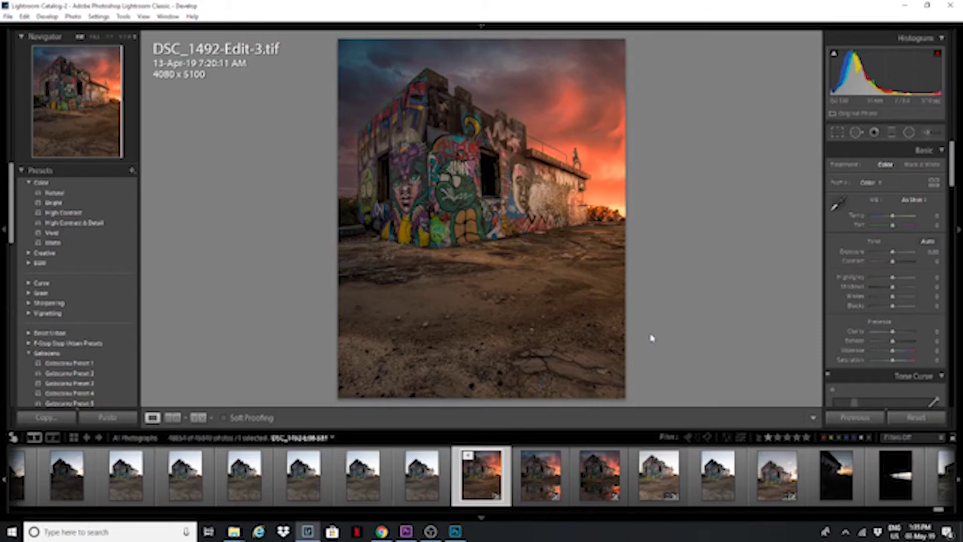
click(457, 534)
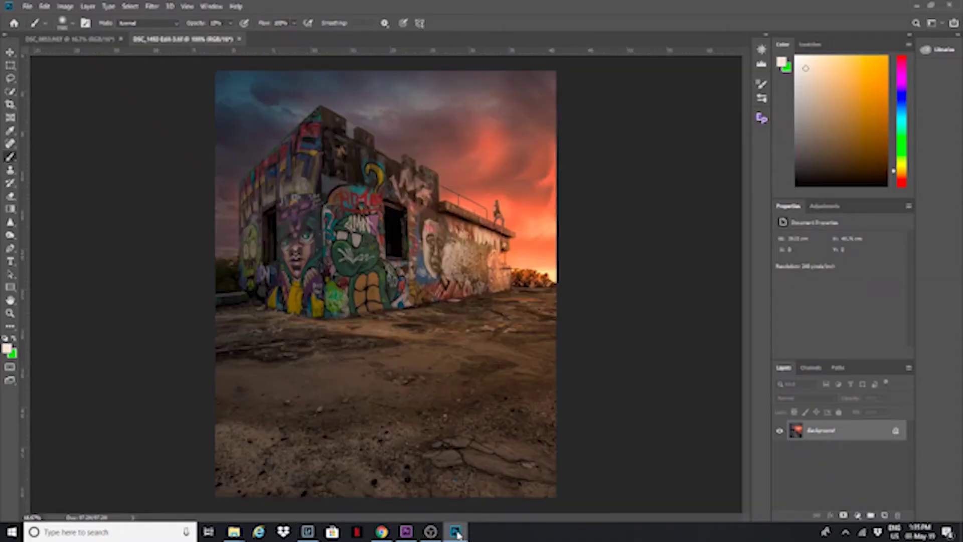
click(82, 40)
click(146, 40)
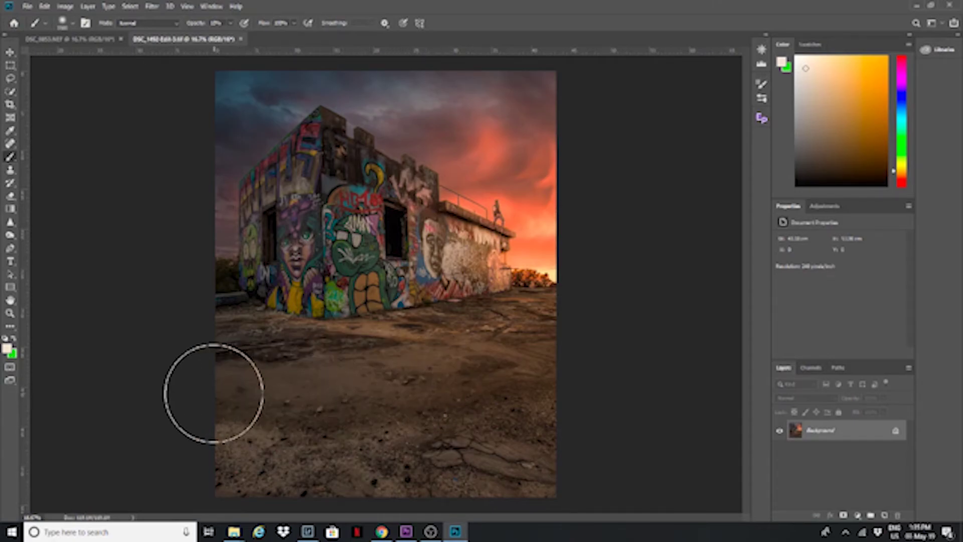
- Select the photo's full-width upper part down to just below the building, about 32 cm tall, and copy it to a new layer
key(m)
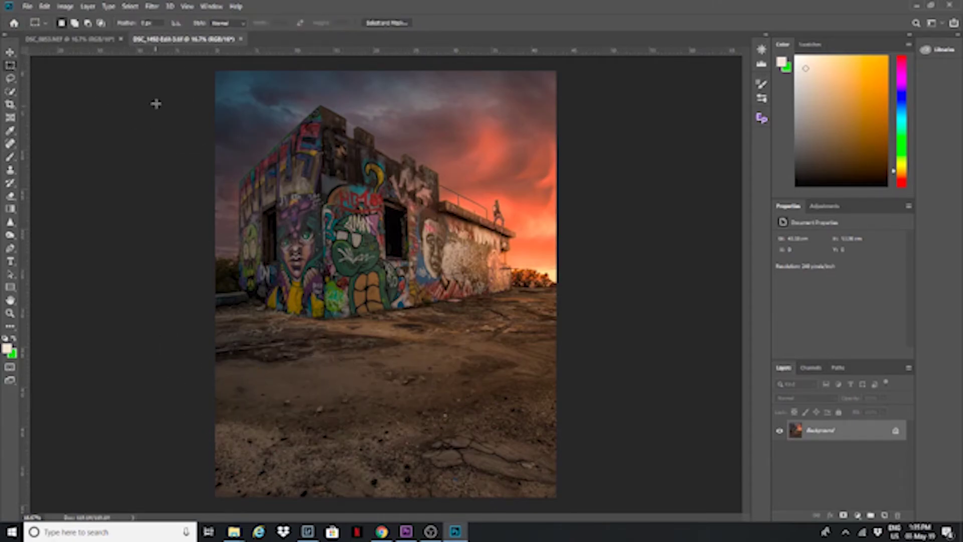
drag(188, 60, 561, 323)
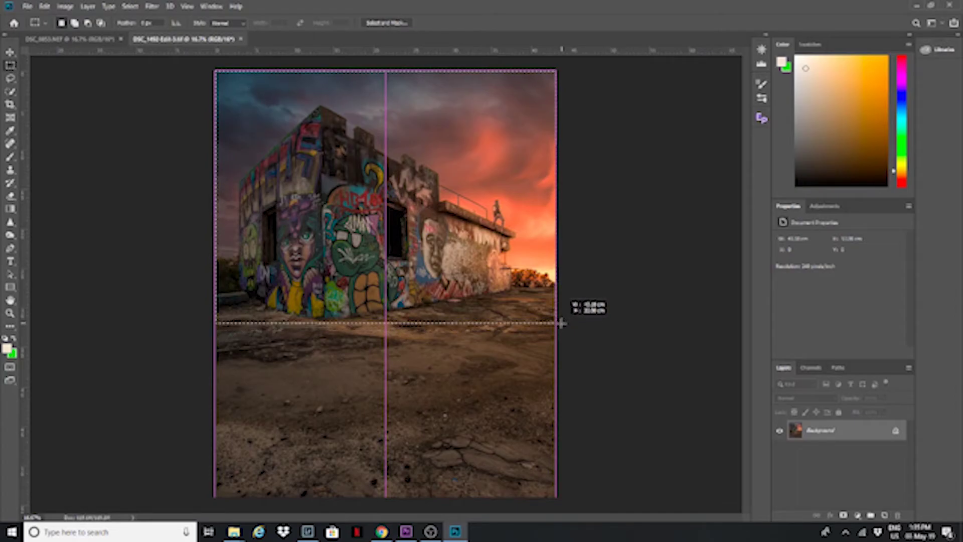
drag(561, 323, 561, 323)
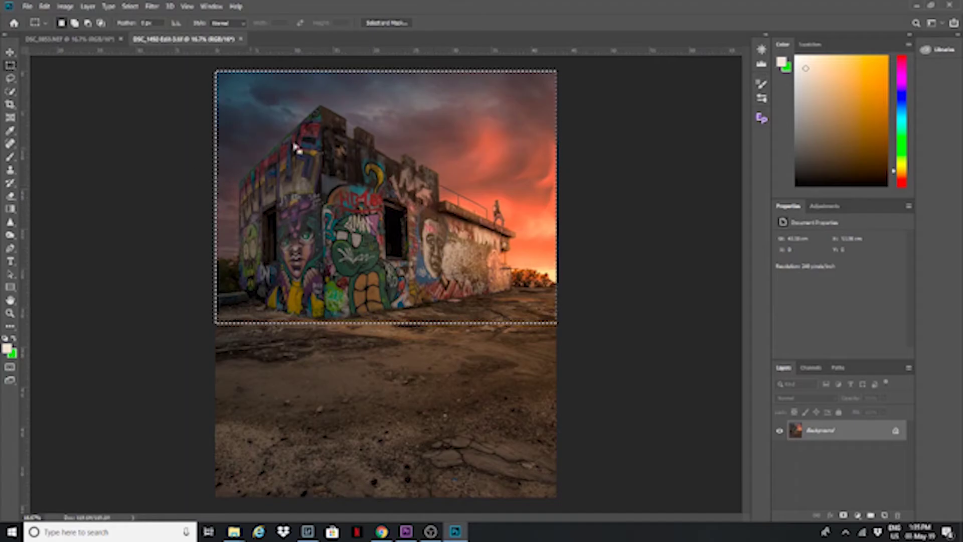
right_click(357, 259)
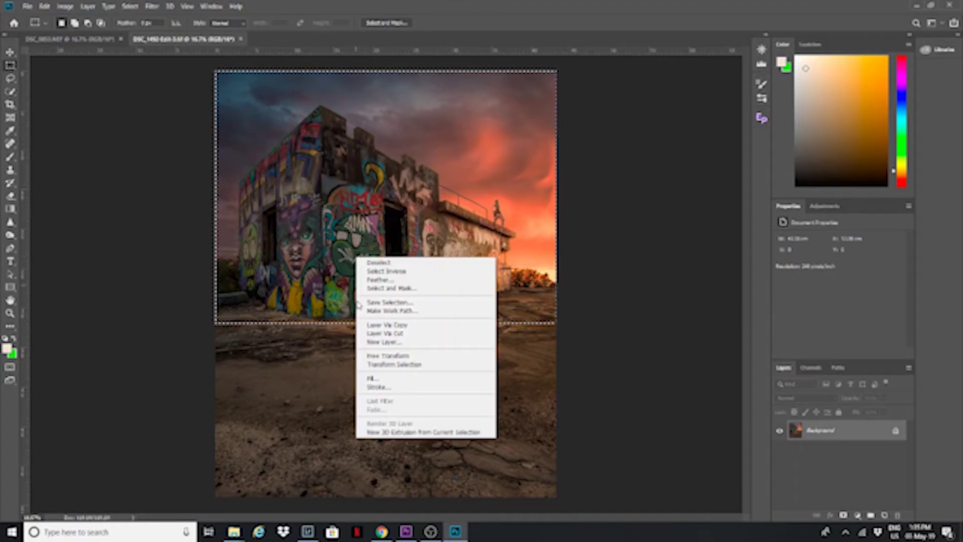
click(370, 325)
drag(369, 326, 320, 269)
click(321, 270)
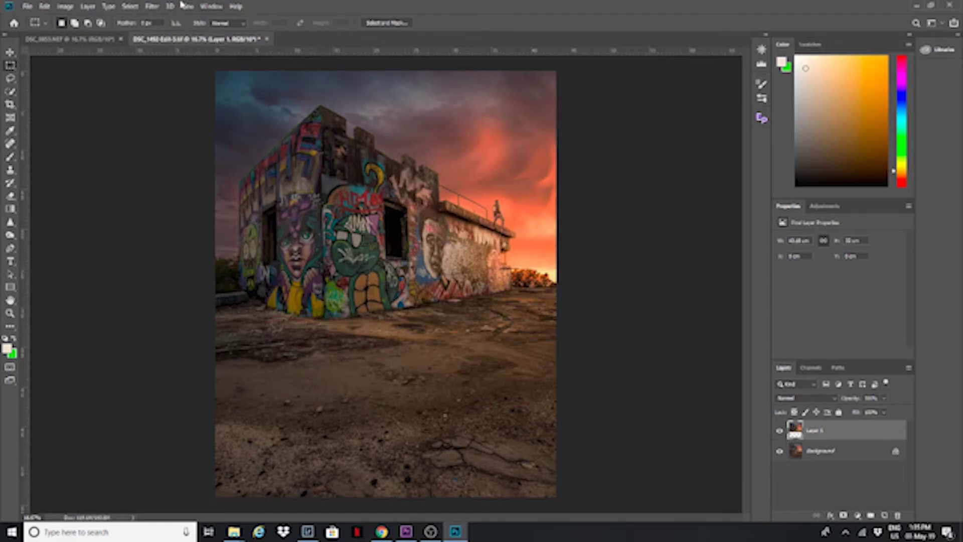
- Flip the copied layer vertically and move it straight down to mirror the building and sky in the foreground
click(44, 6)
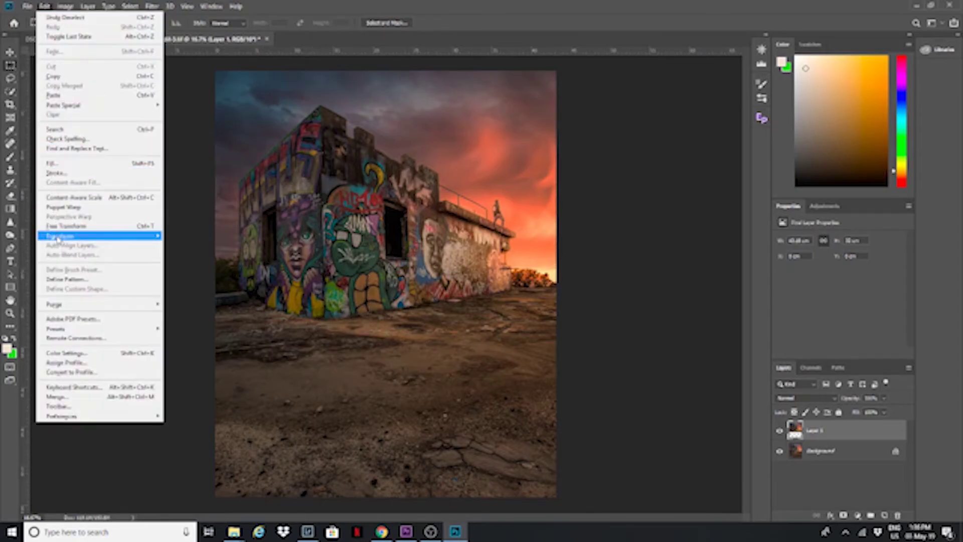
mouse_move(59, 237)
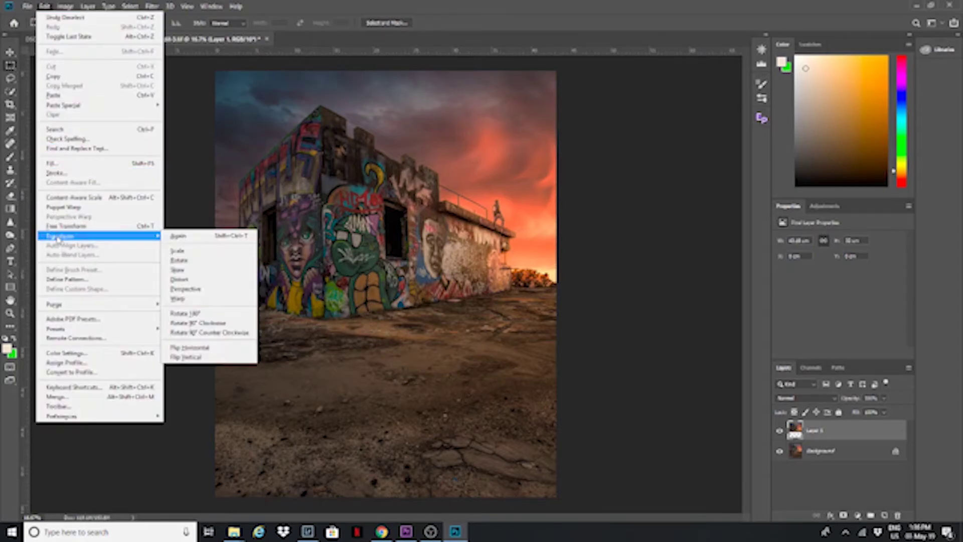
click(190, 355)
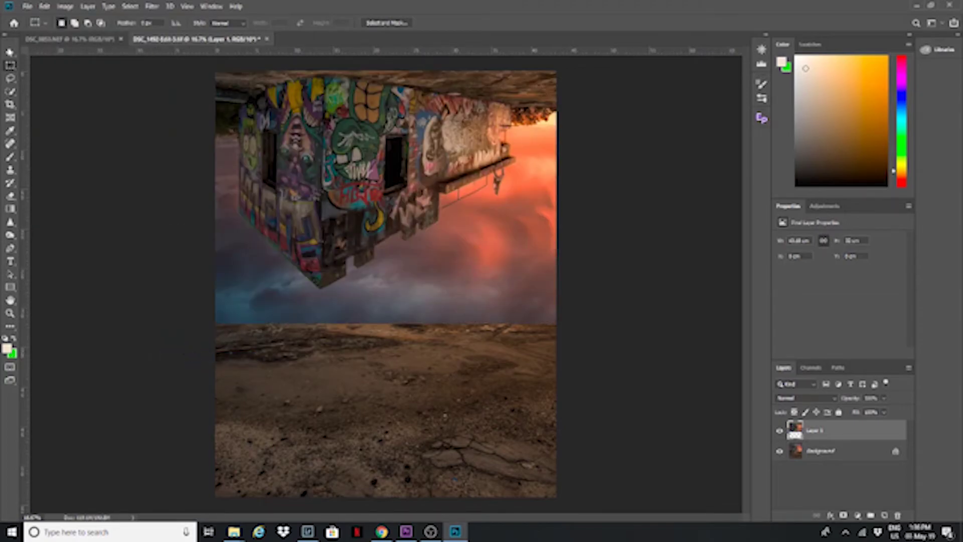
key(v)
drag(322, 155, 318, 405)
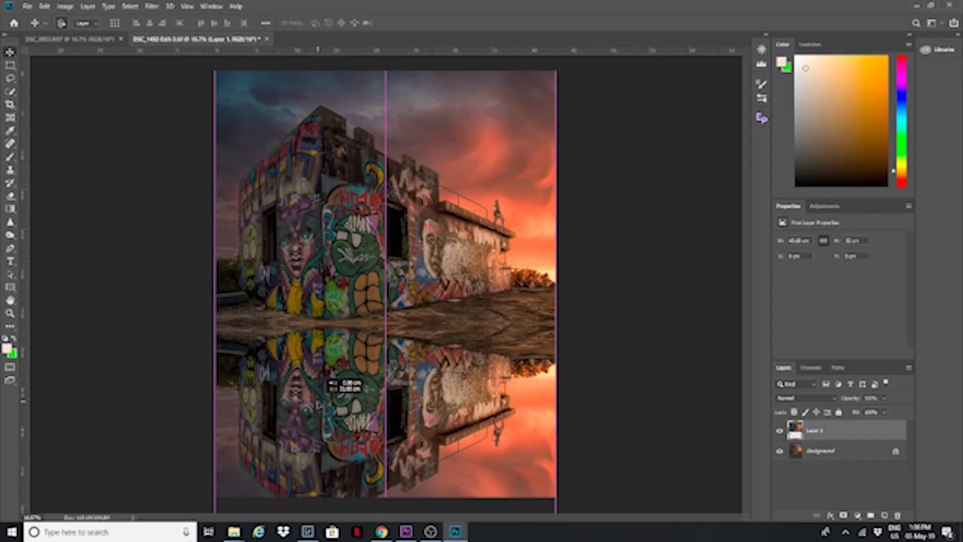
drag(319, 404, 320, 409)
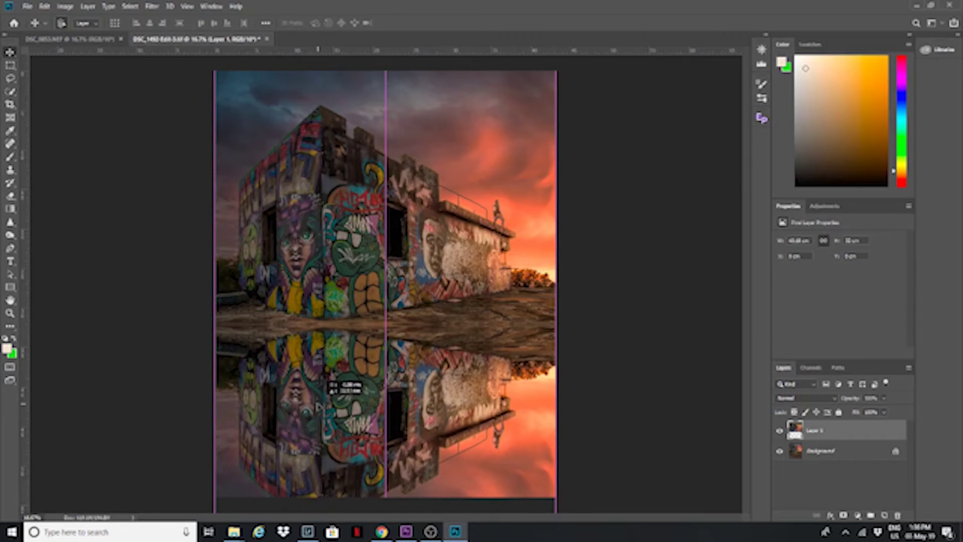
drag(320, 409, 319, 406)
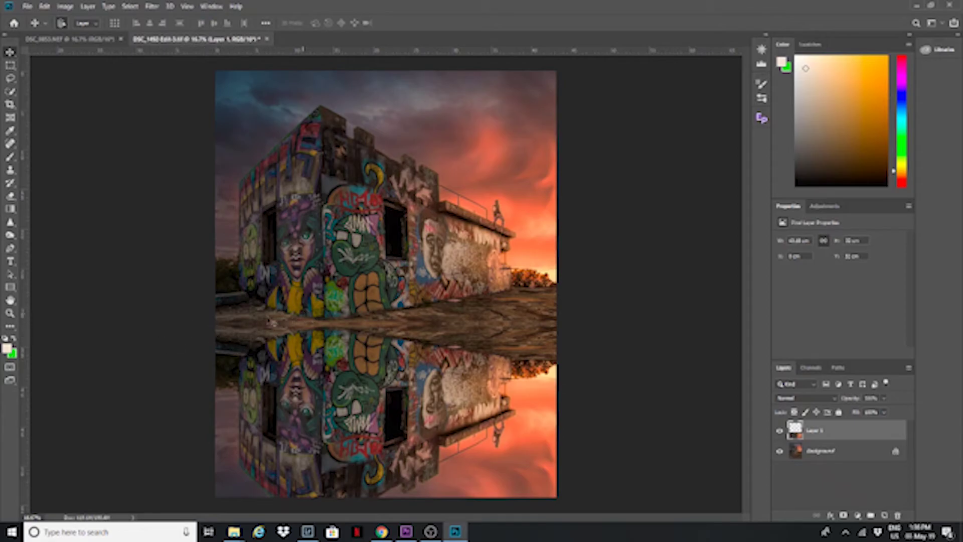
- Compare the image with and without the reflection layer, add a layer mask to it and invert the mask to black
click(781, 436)
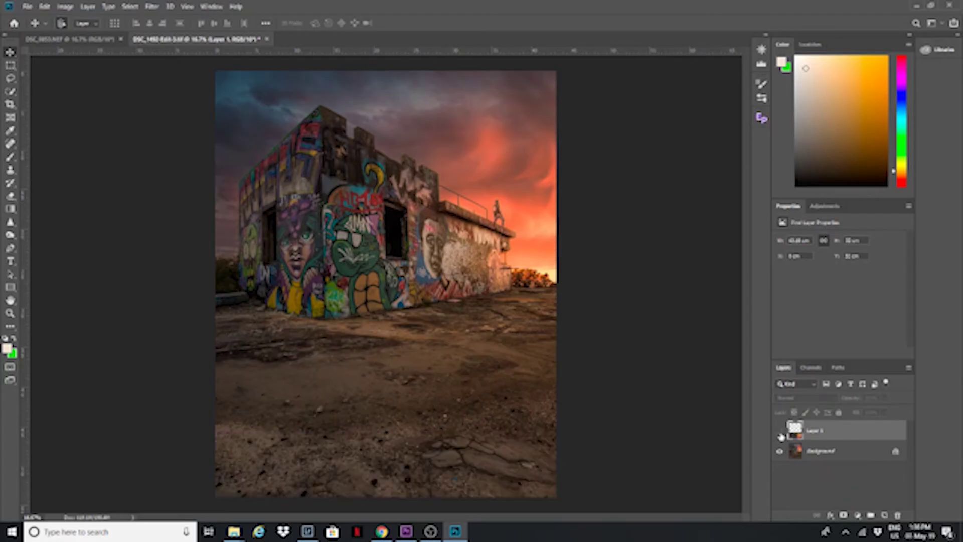
click(780, 432)
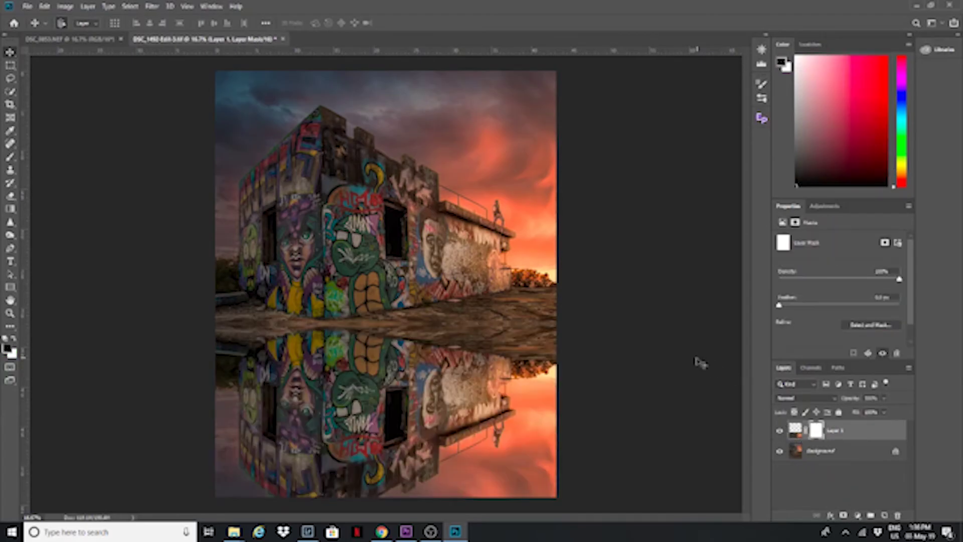
key(ctrl+i)
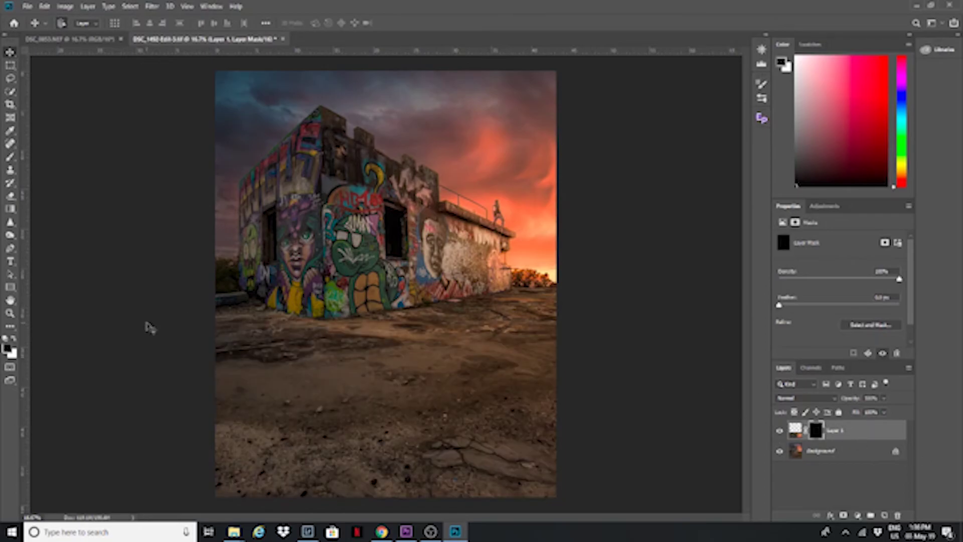
- Paint the reflection layer's mask with the Brush tool, using white to reveal a puddle reflection and black to refine it
click(12, 159)
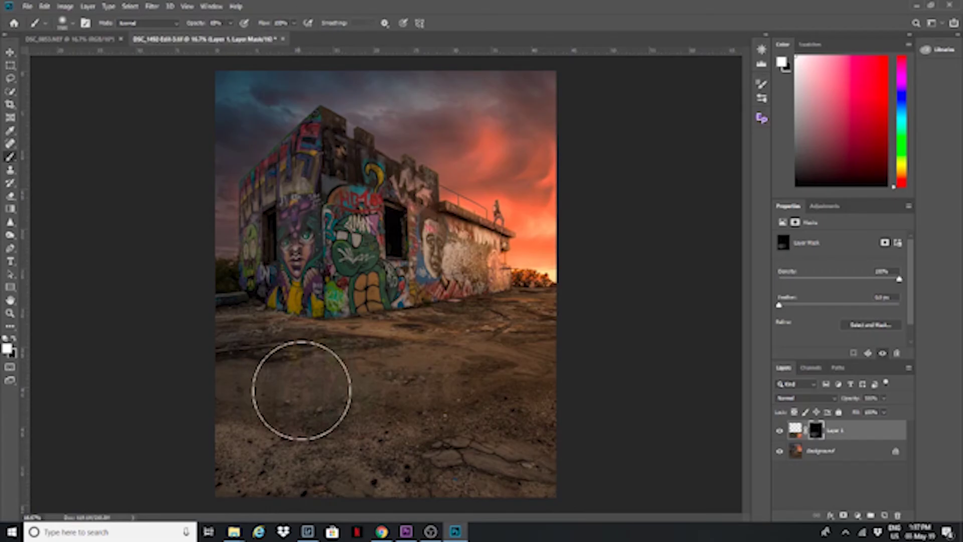
mouse_move(291, 383)
mouse_down()
mouse_move(383, 386)
mouse_move(448, 370)
mouse_move(468, 383)
mouse_move(487, 374)
mouse_move(501, 402)
mouse_move(517, 408)
mouse_move(526, 391)
mouse_move(499, 391)
mouse_move(482, 413)
mouse_move(544, 437)
mouse_up()
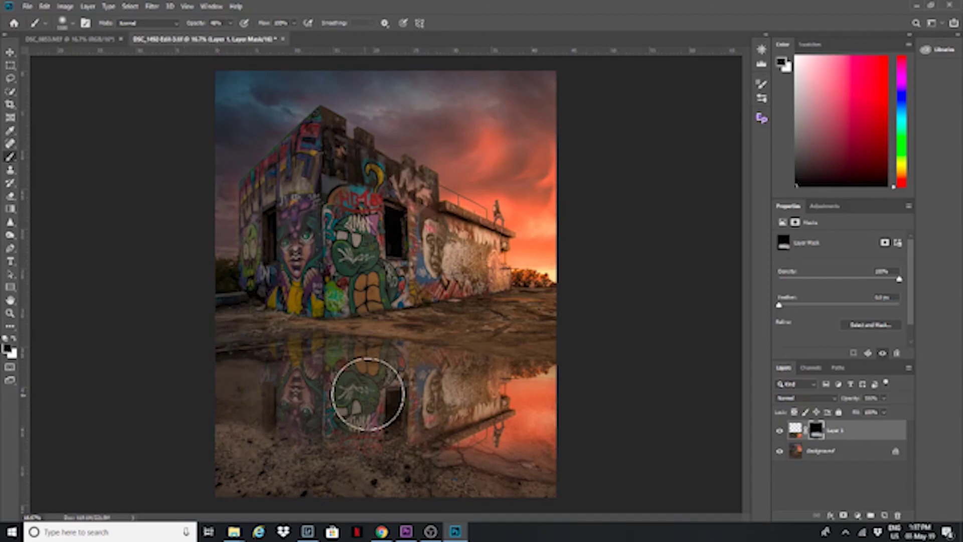
key(bracketleft)
key(bracketleft)
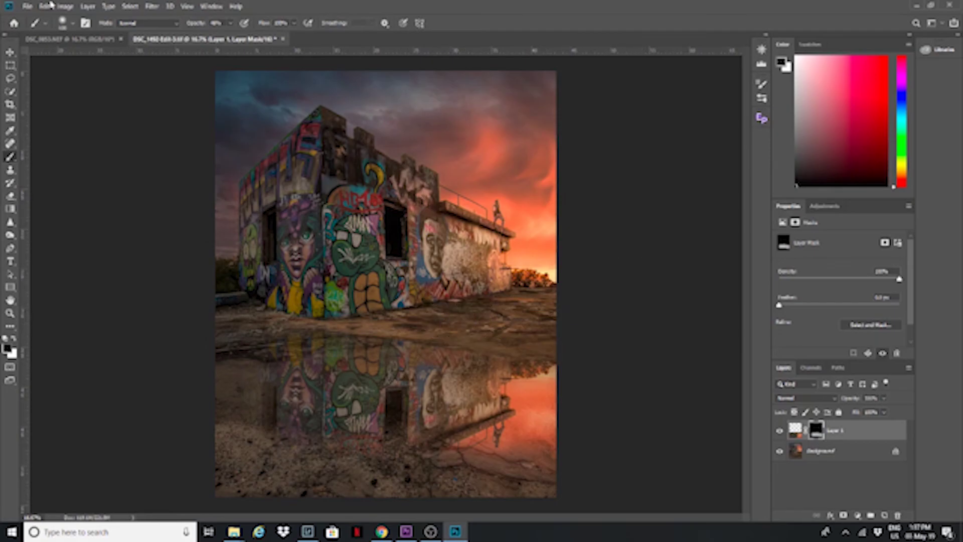
- Save the reflection composite and switch to Lightroom Classic
click(28, 7)
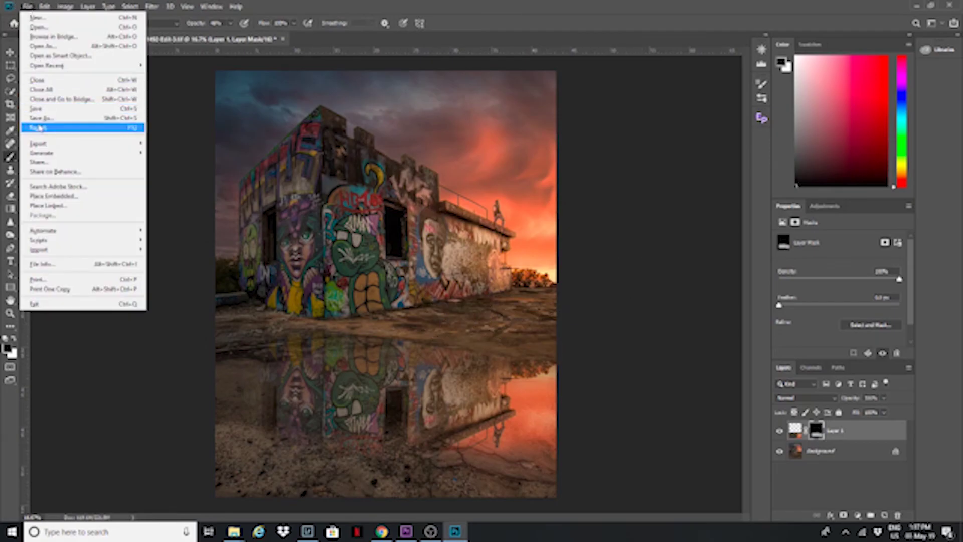
click(36, 108)
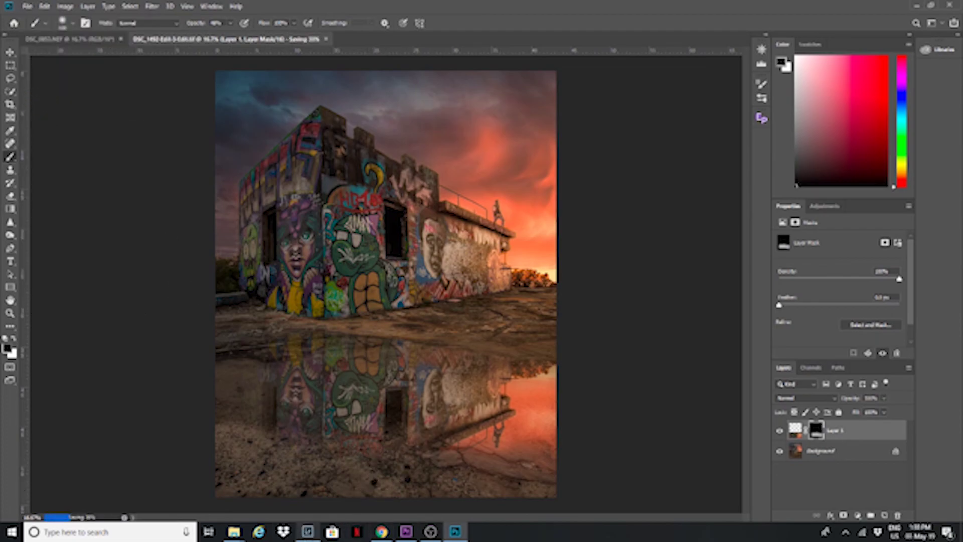
mouse_move(307, 532)
click(309, 474)
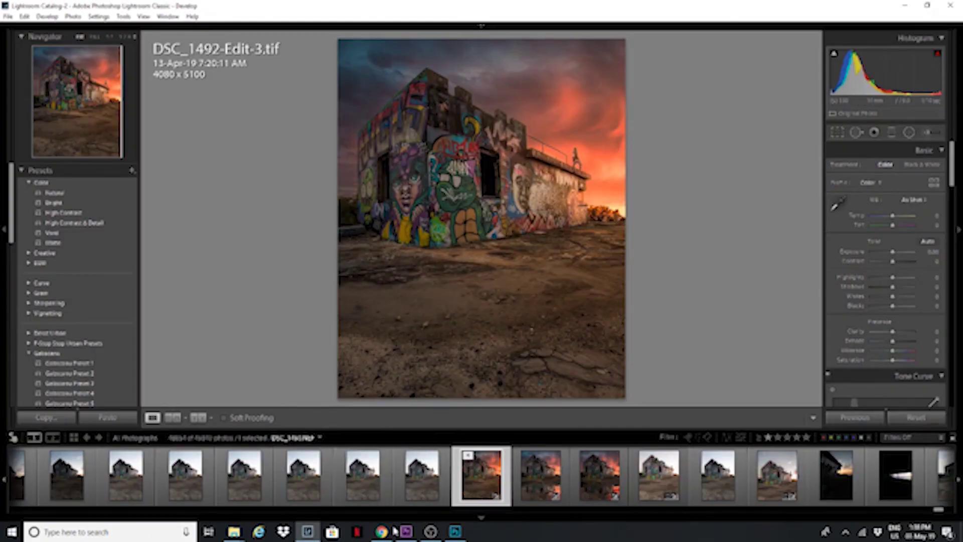
click(456, 535)
click(431, 532)
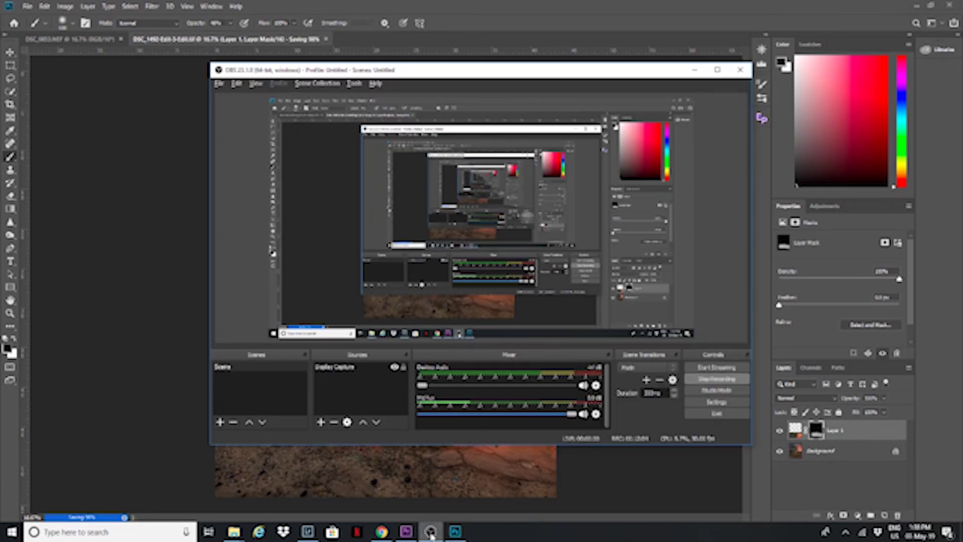